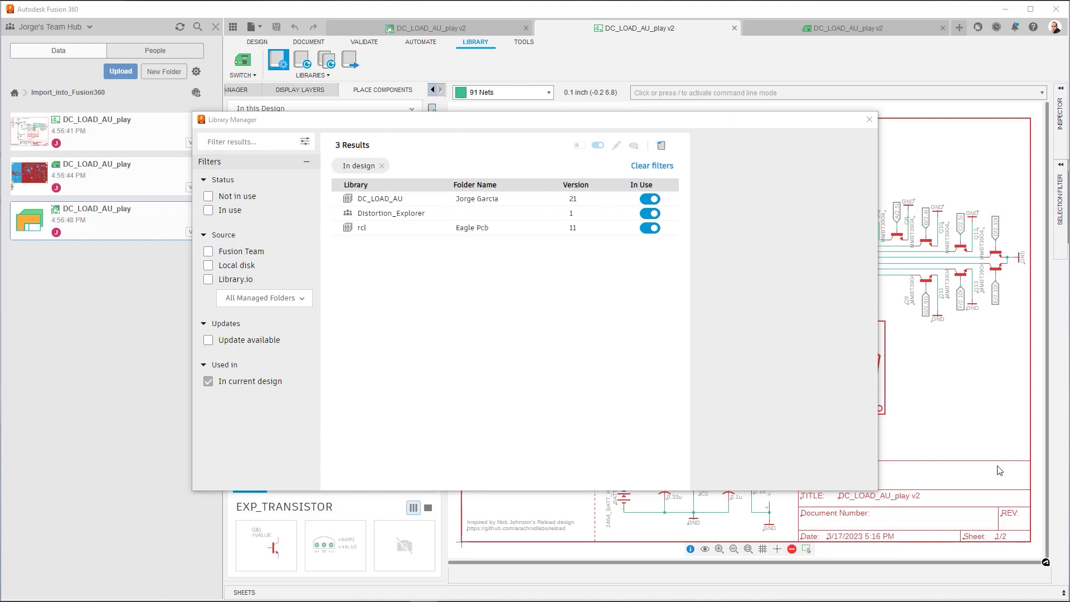
- Run Update libraries and confirm Library Manager lists five libraries, including frames and supply1
click(661, 145)
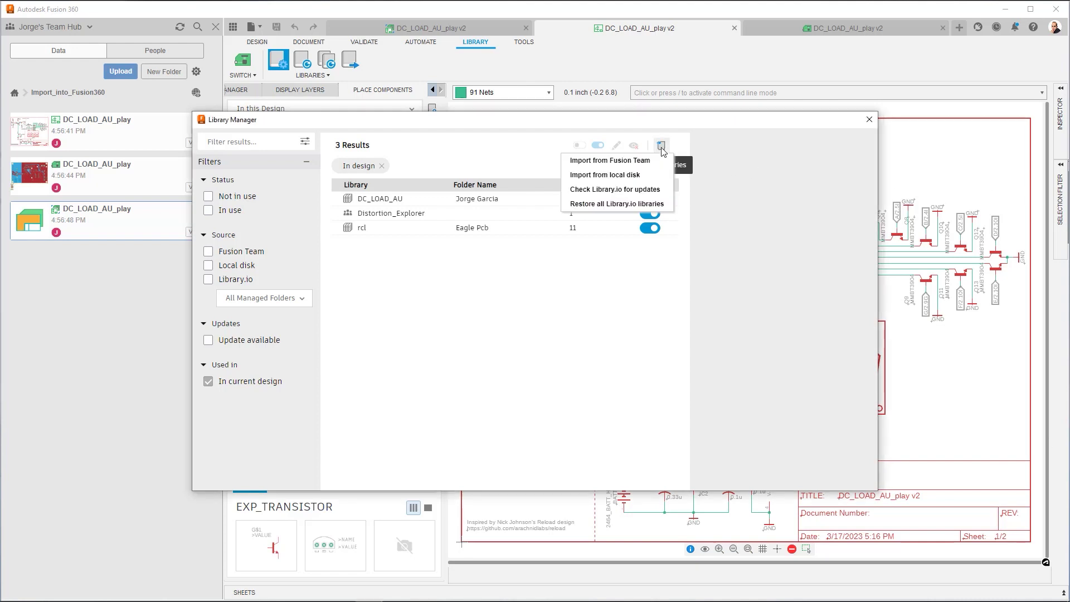
click(629, 258)
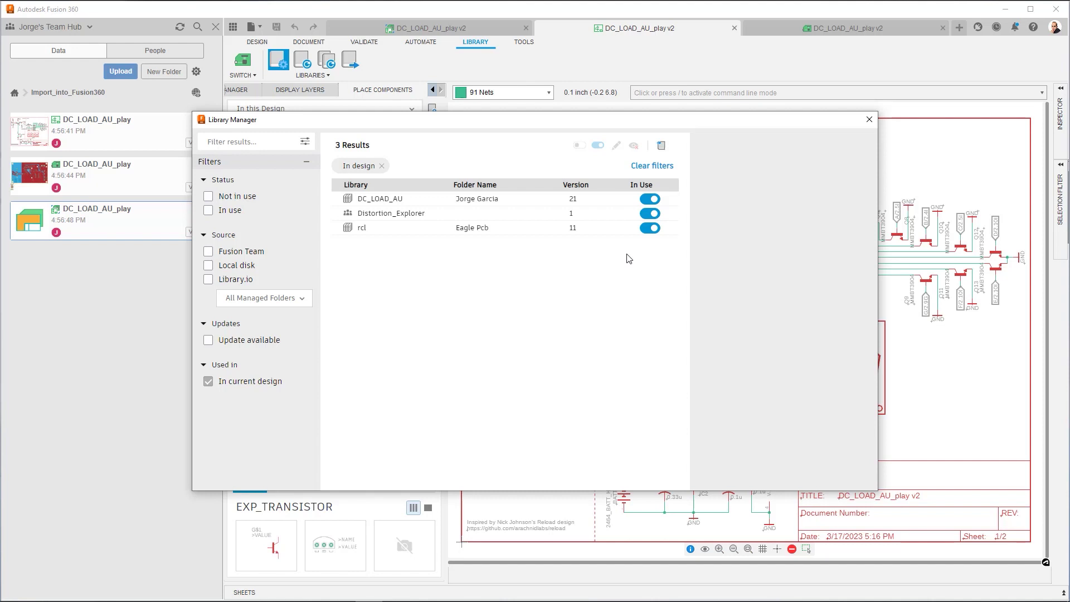
click(869, 120)
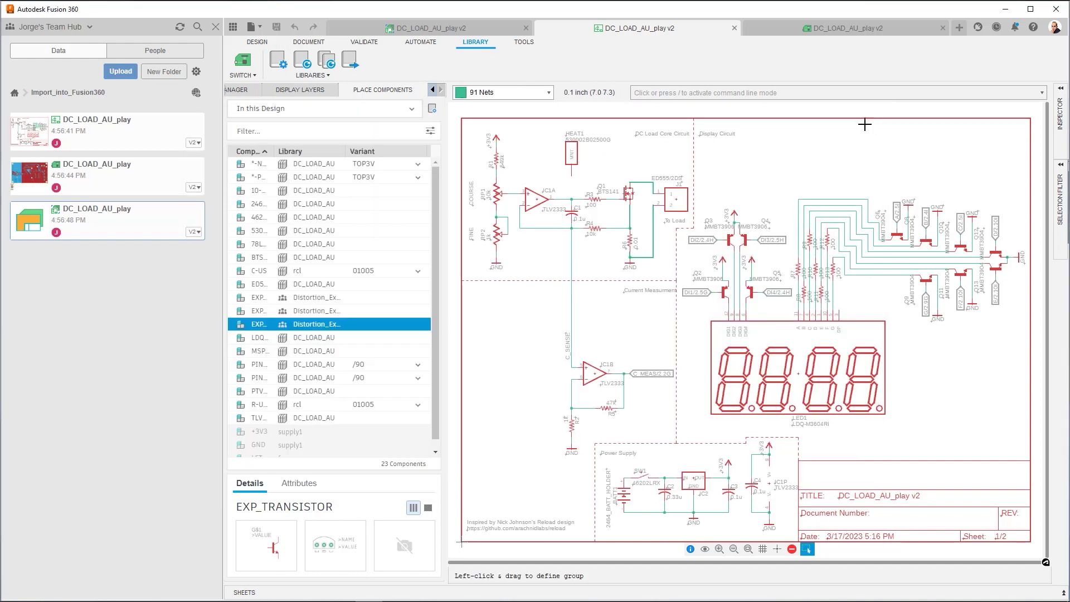
click(332, 65)
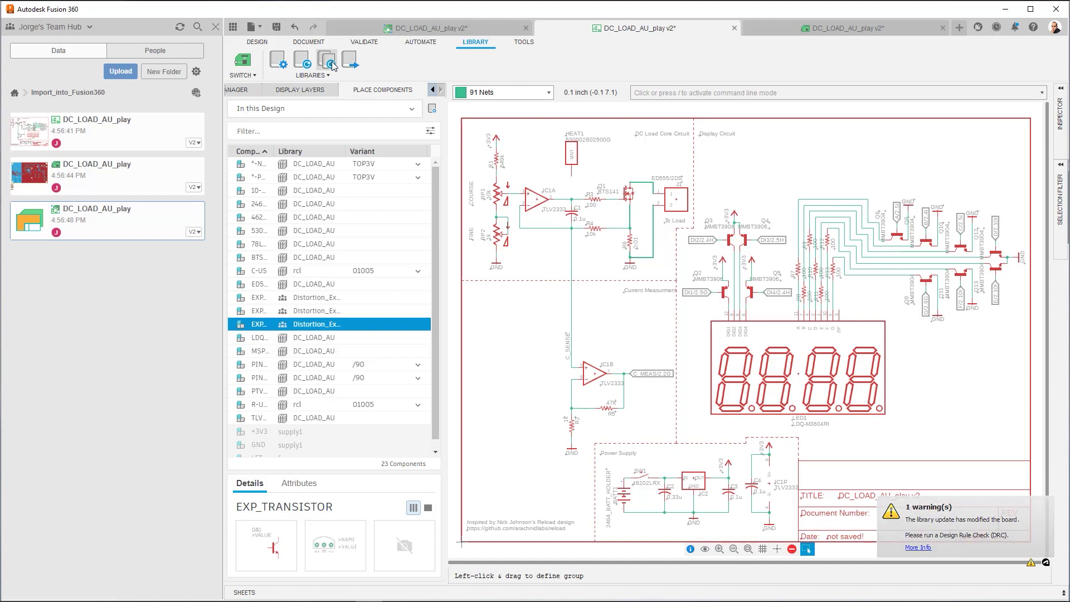
click(279, 60)
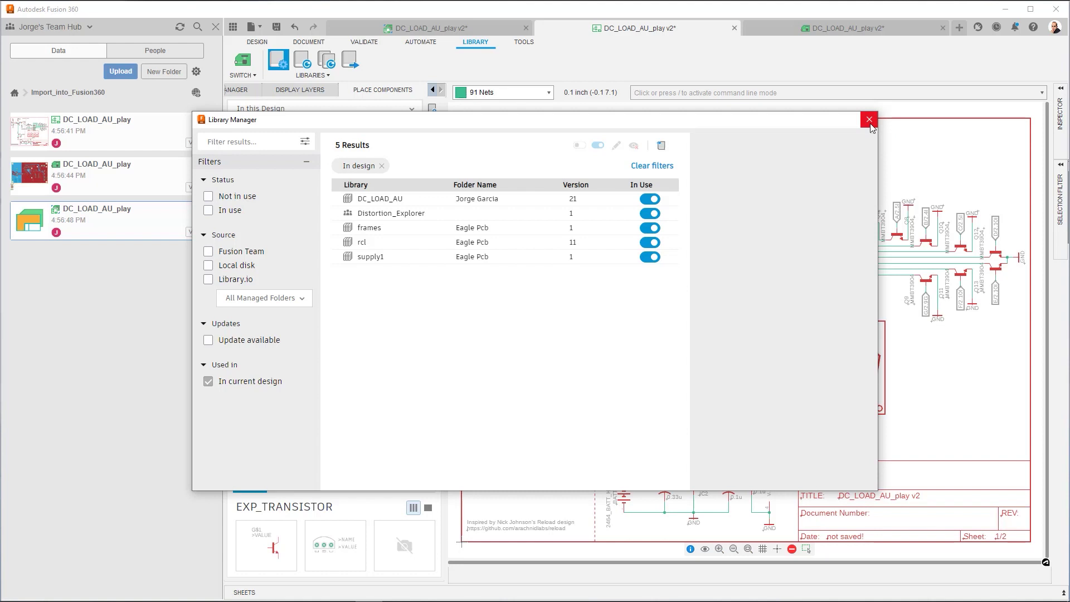
click(870, 122)
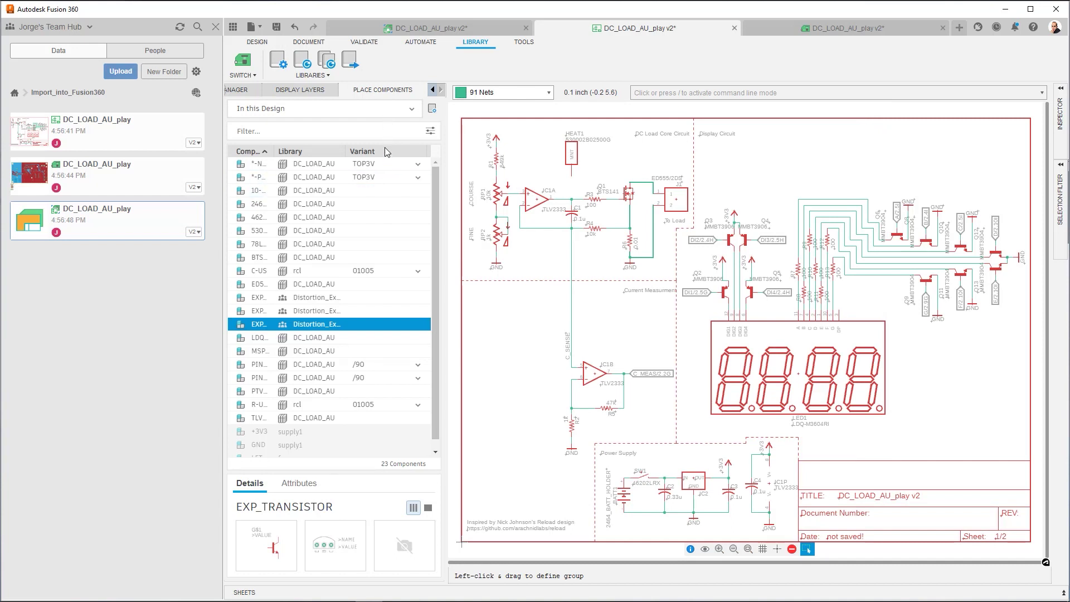
- Browse the components under All Libraries and In this Design, then reopen Library Manager
scroll(436, 250, down, 1)
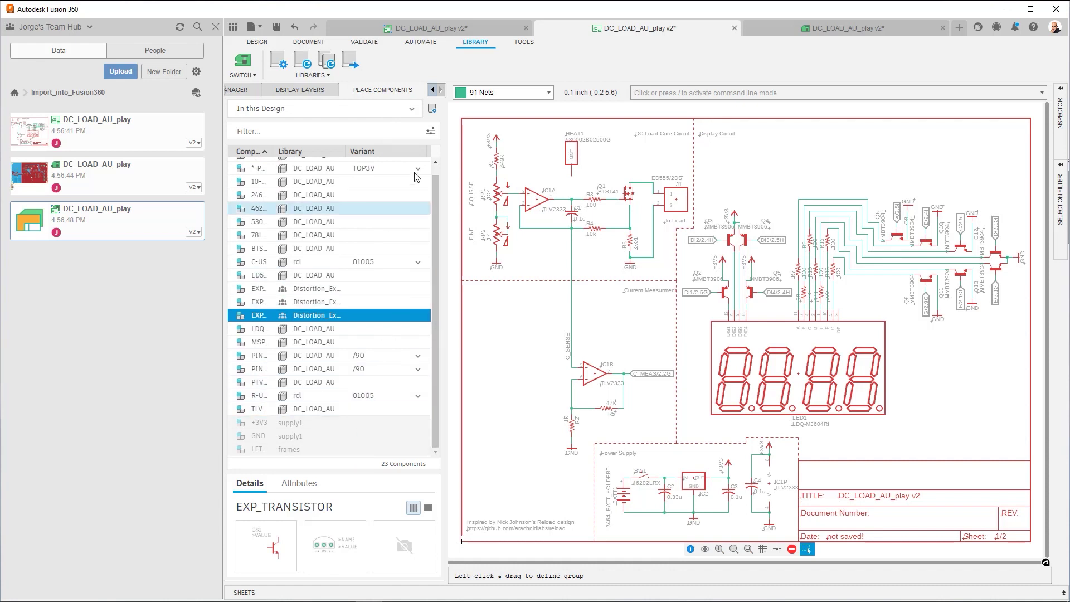
click(414, 110)
click(370, 134)
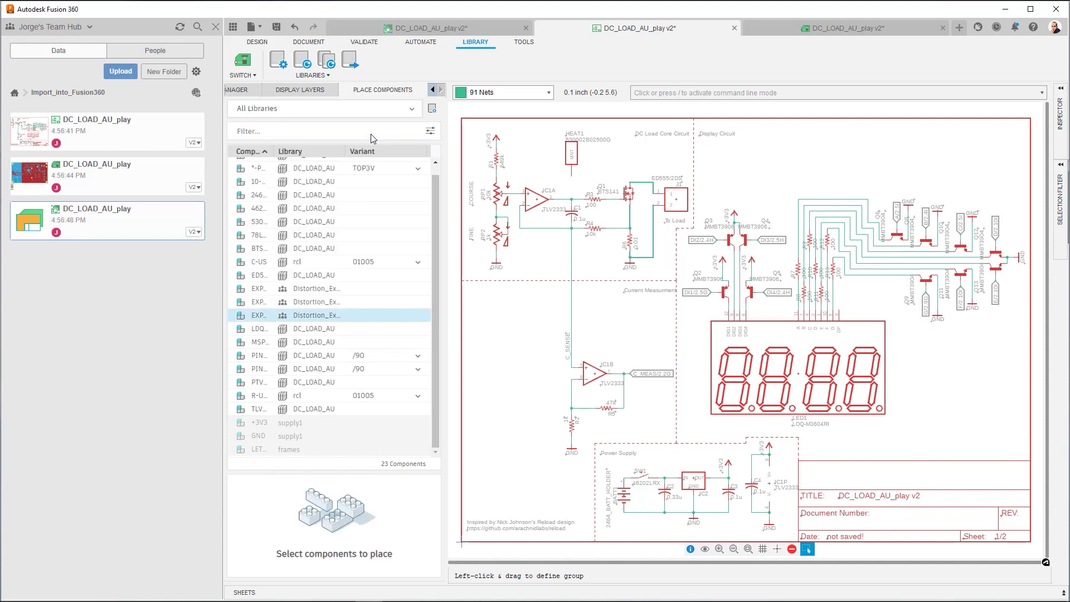
click(414, 110)
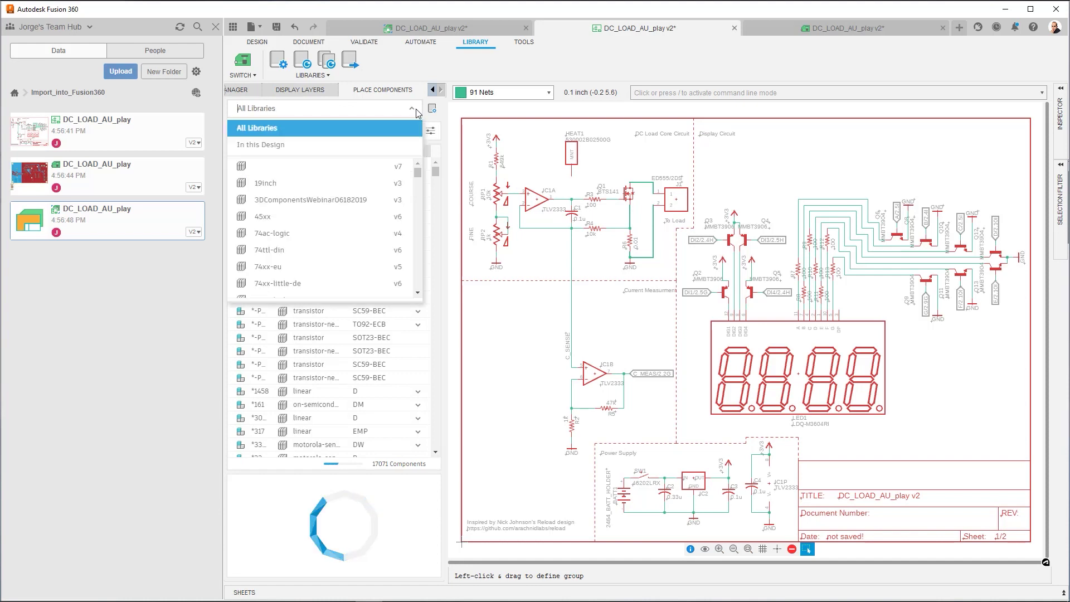
click(352, 145)
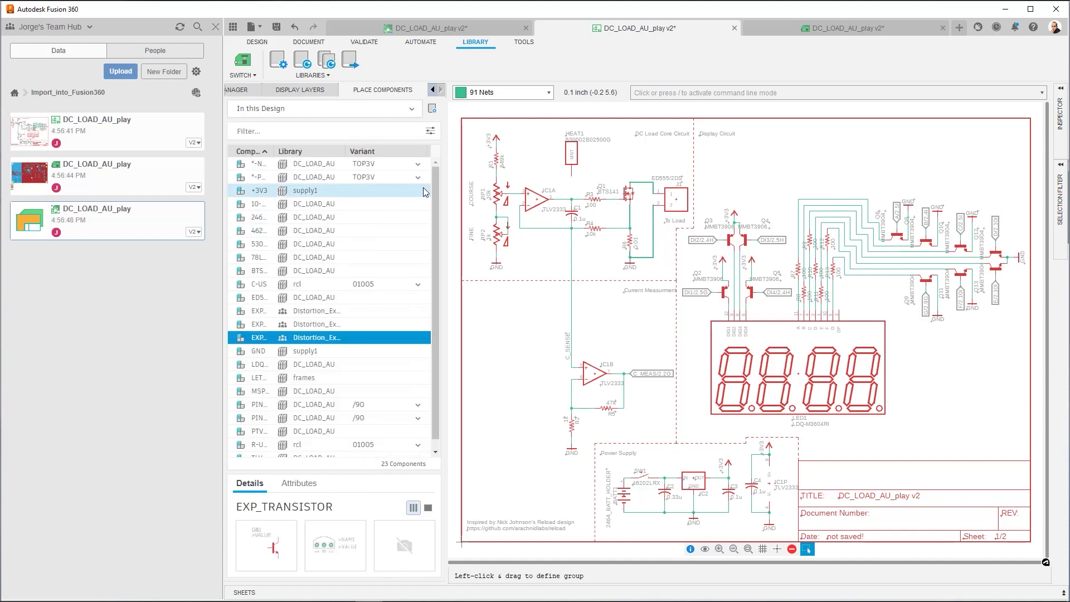
mouse_move(434, 181)
mouse_down()
mouse_move(431, 208)
mouse_move(430, 172)
mouse_up()
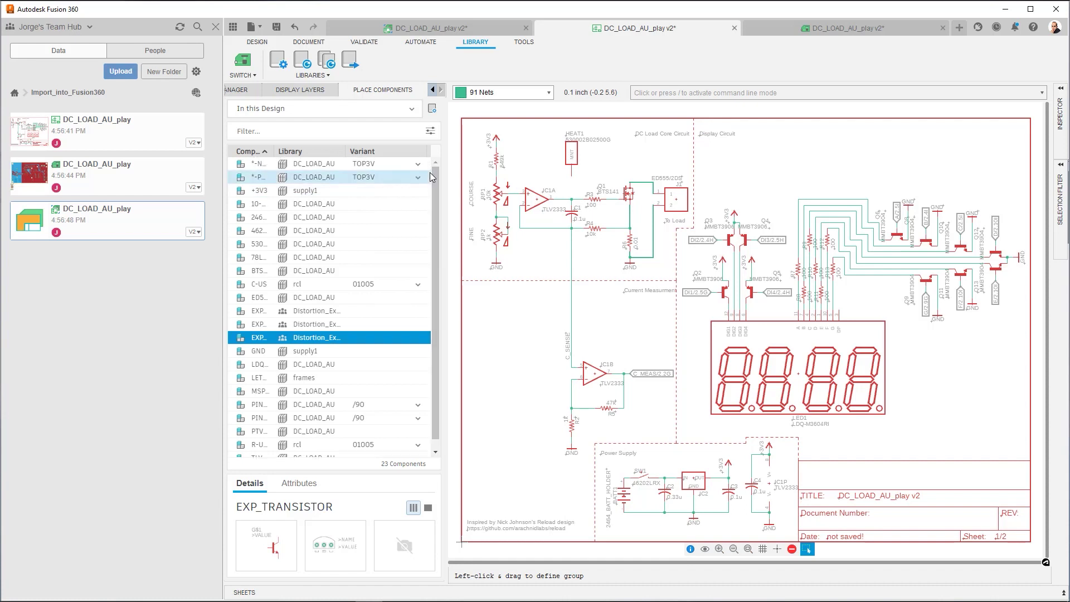
click(277, 62)
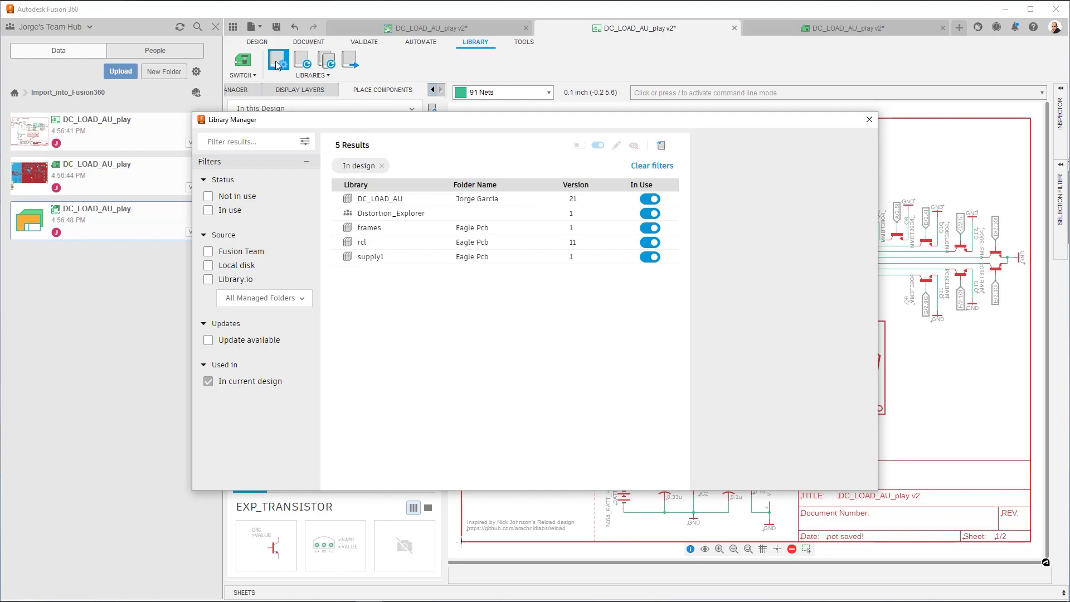
click(870, 120)
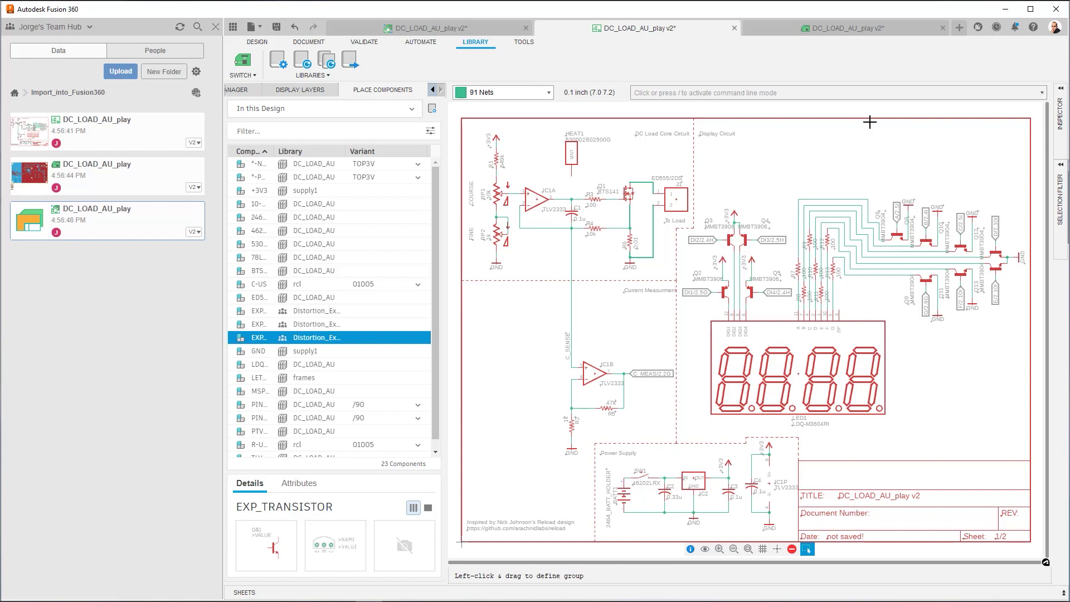
- Open resistor R4's component and accept creating an editable Fusion Team copy of rcl
right_click(594, 233)
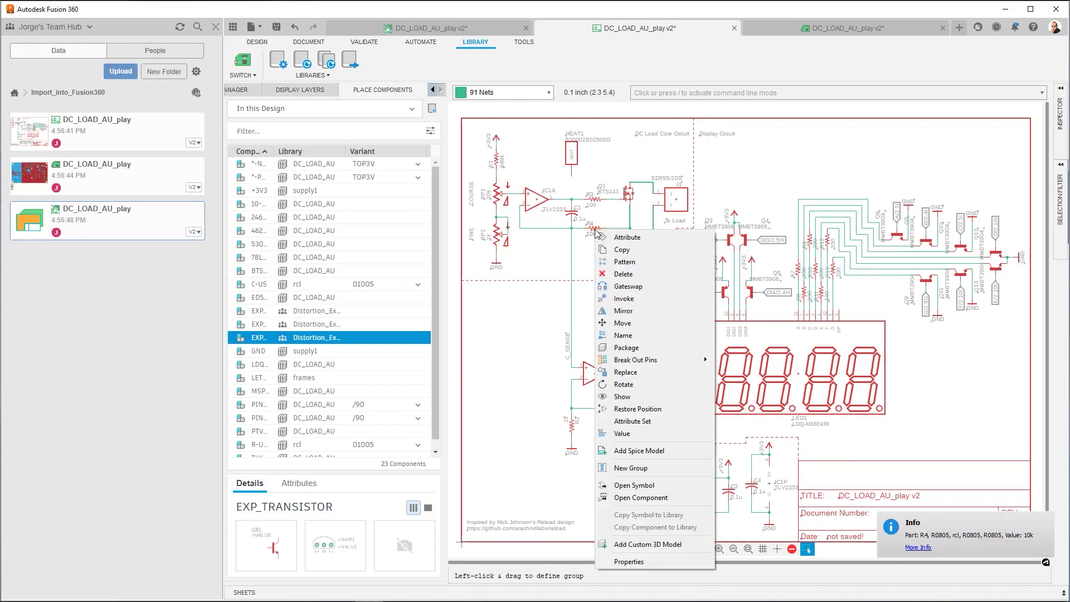
click(634, 498)
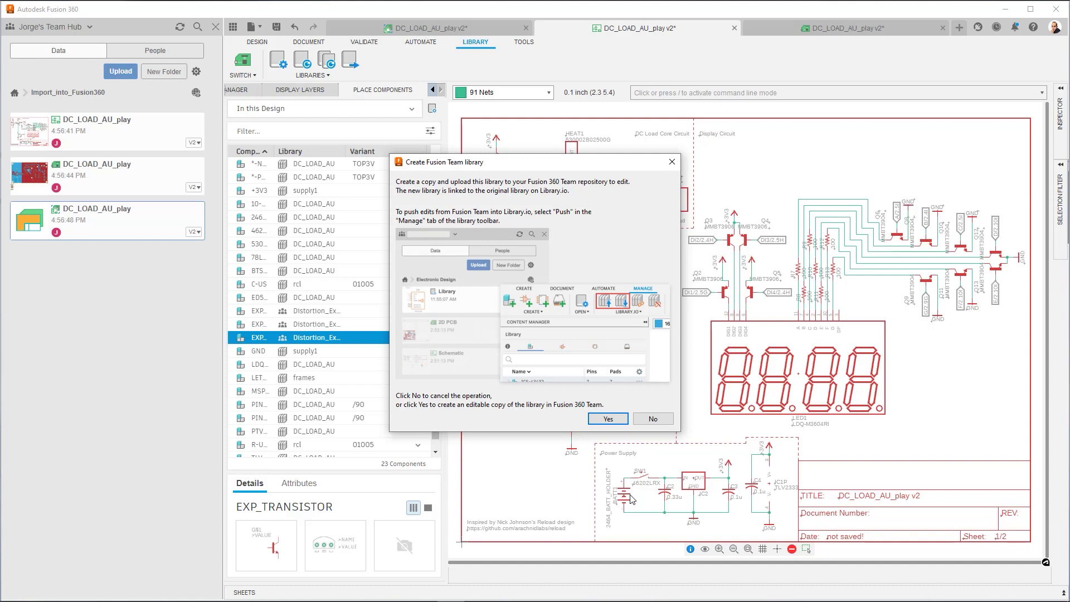
click(607, 419)
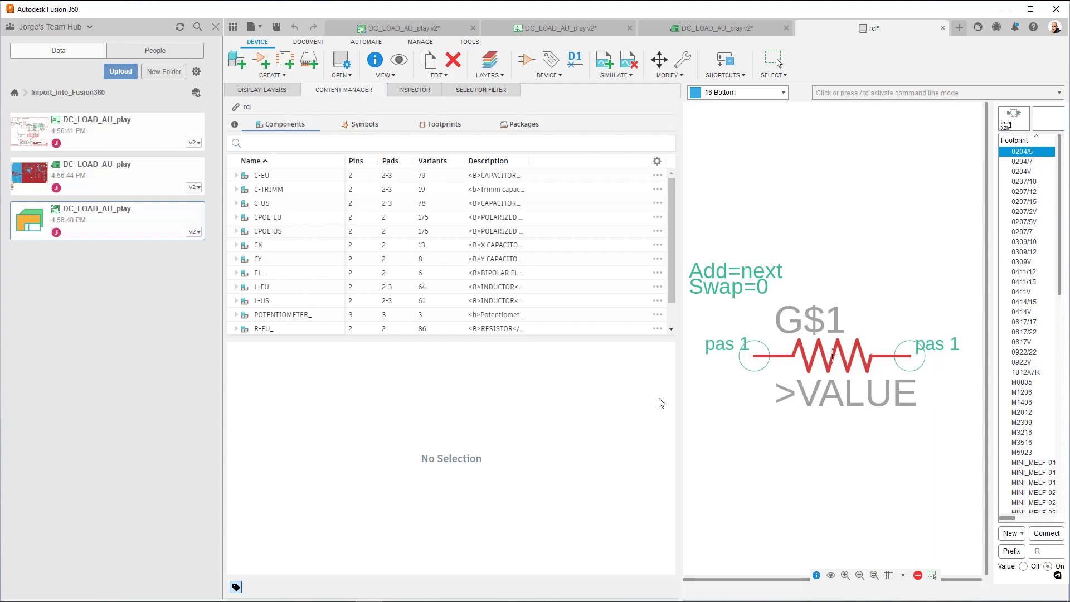
- Save the library copy as rcl in the Libraries project, then close its editor tab
key(g)
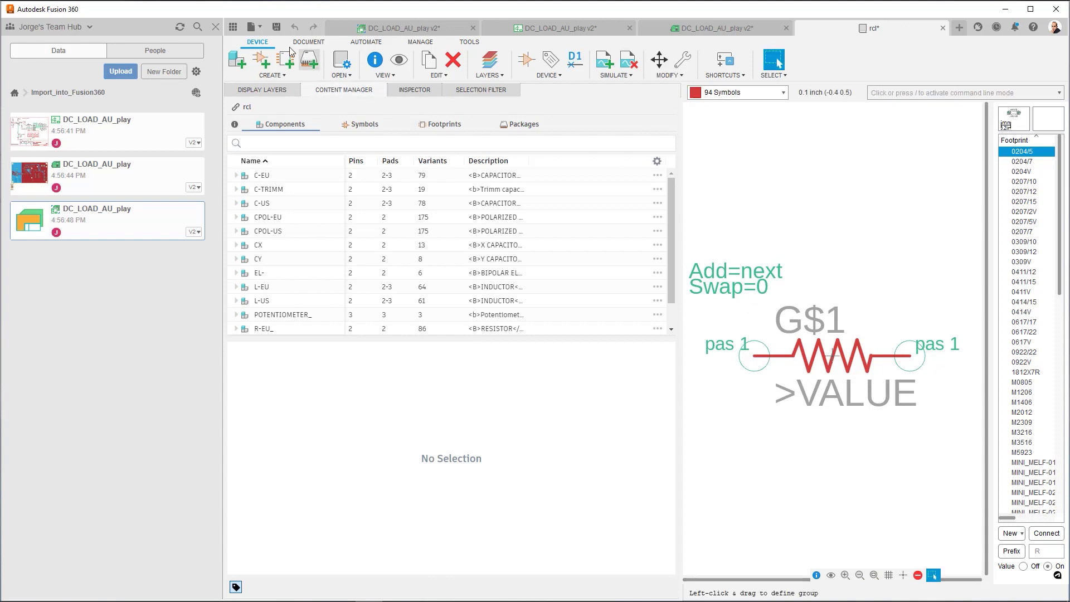
click(277, 27)
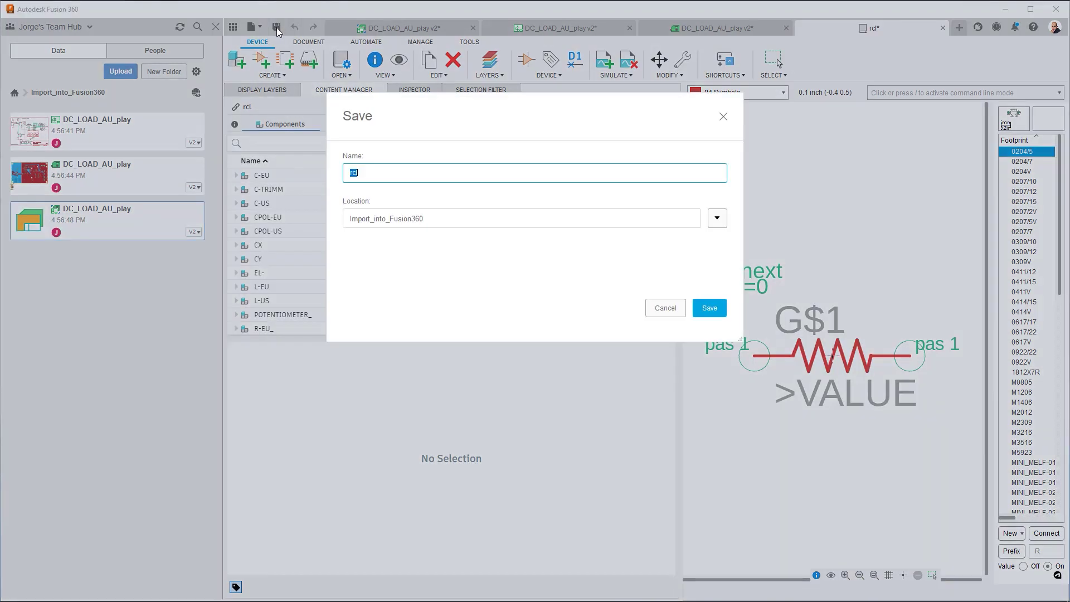
click(717, 220)
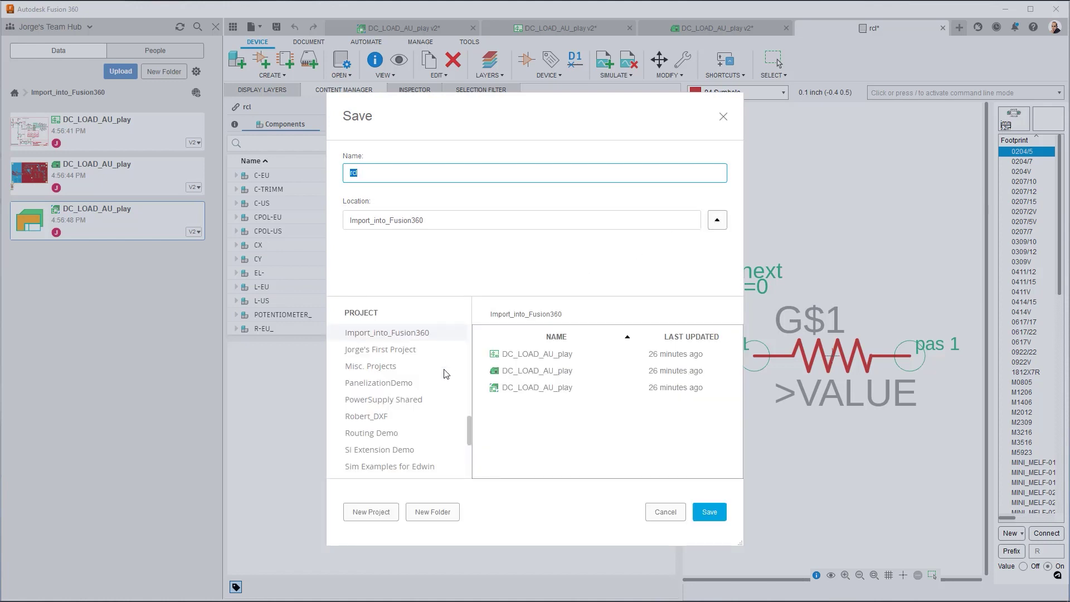
click(469, 428)
scroll(471, 404, up, 10)
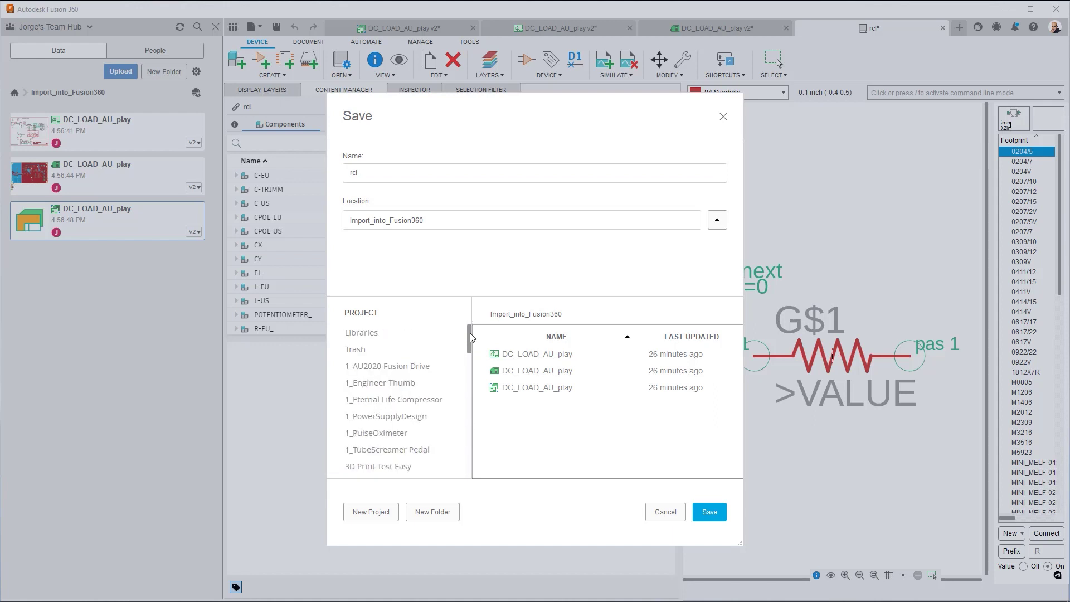
click(368, 333)
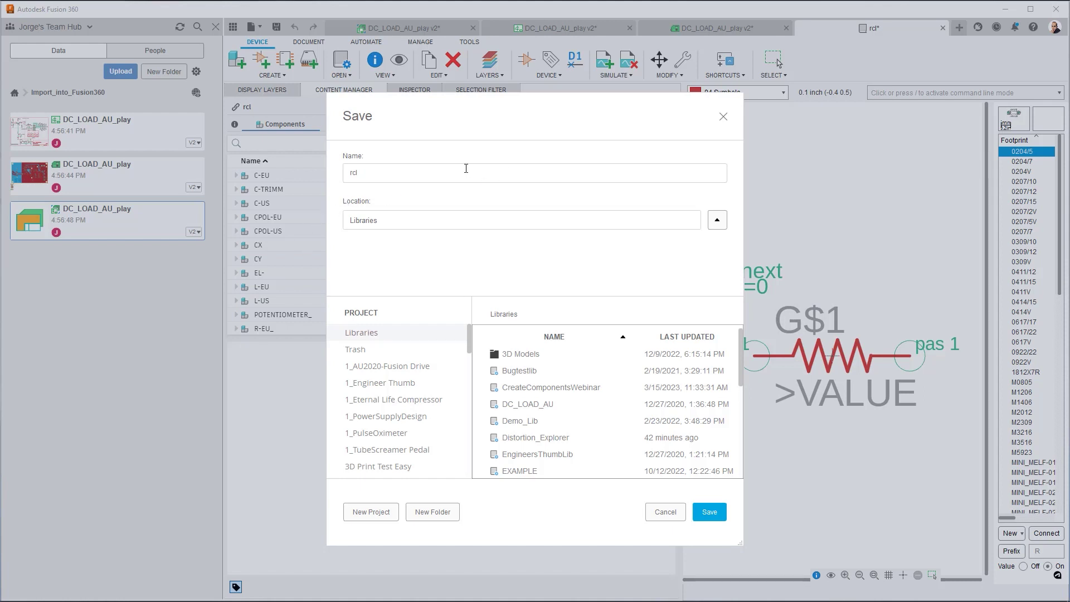
click(709, 511)
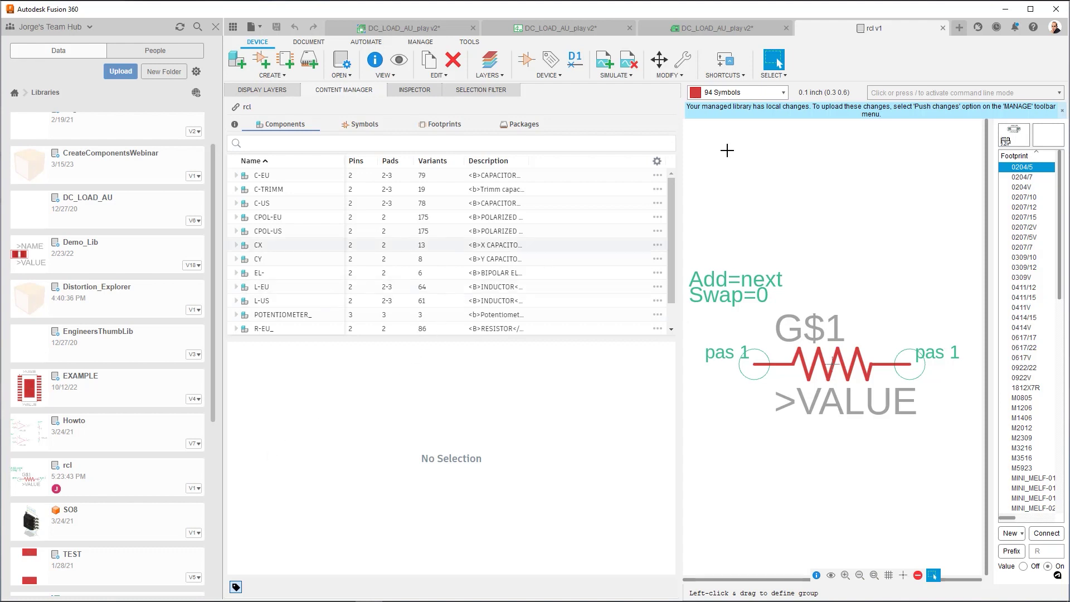
click(942, 28)
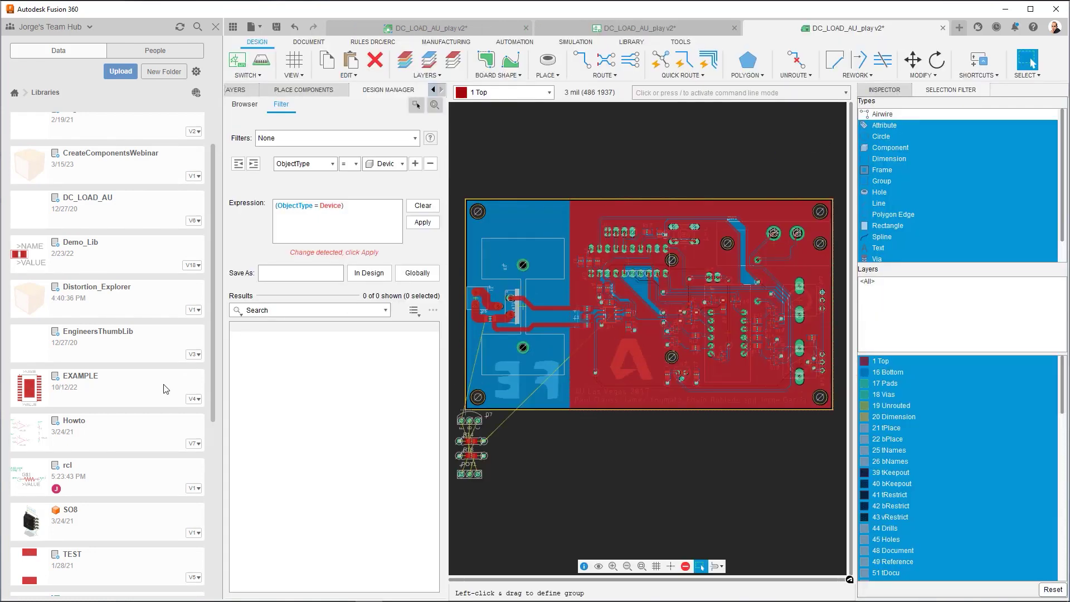
- Open the saved rcl v1 library from the Libraries folder and show its Library.io management tools
double_click(81, 480)
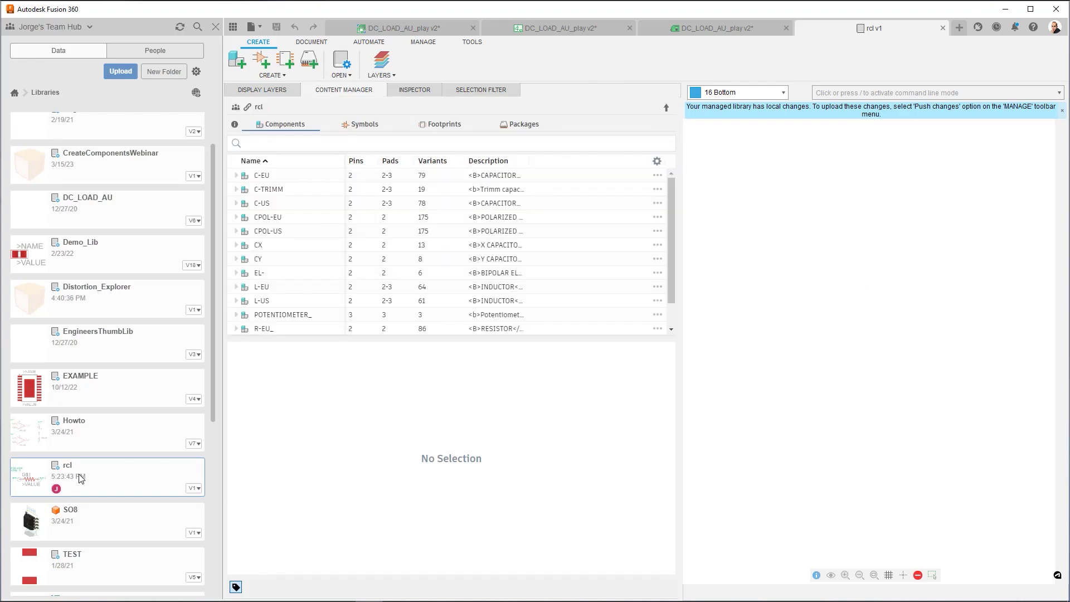
mouse_move(246, 112)
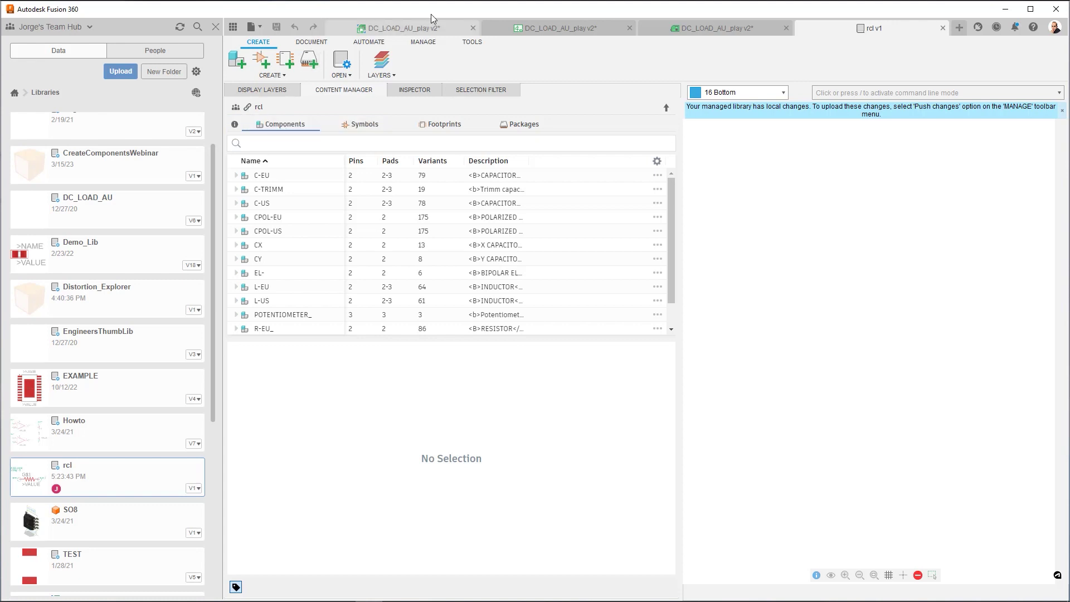
click(424, 42)
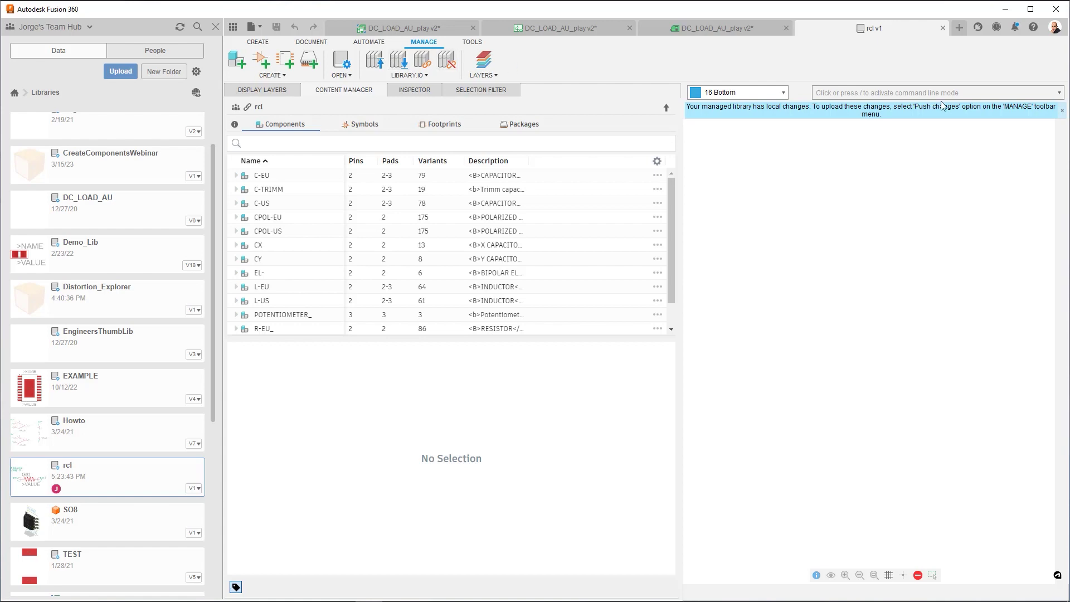
- Return to the schematic, filter the library update list by 'rcl', then cancel it
click(946, 27)
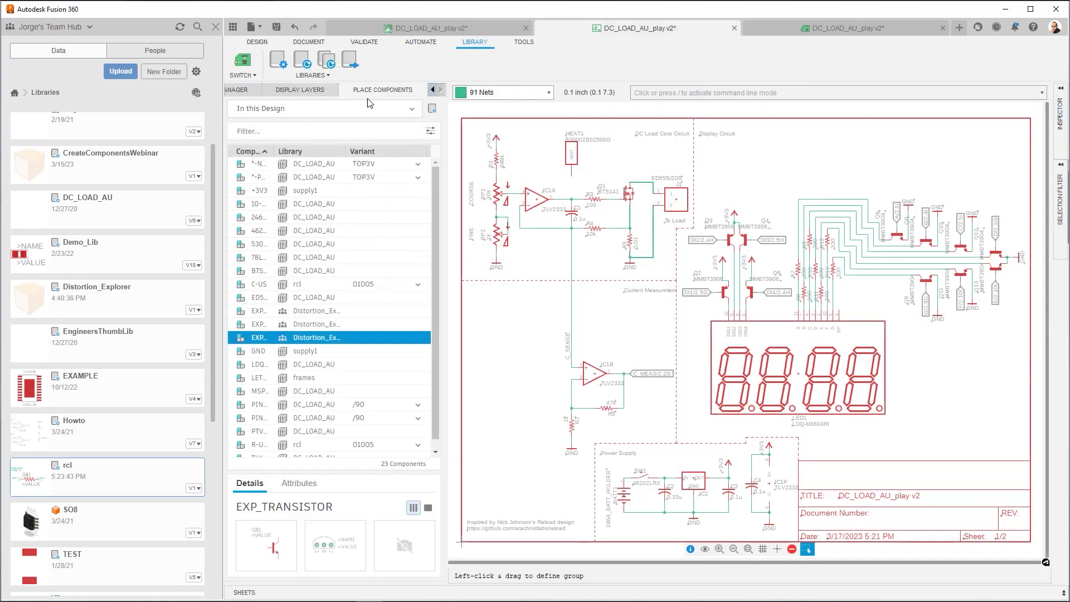
click(304, 65)
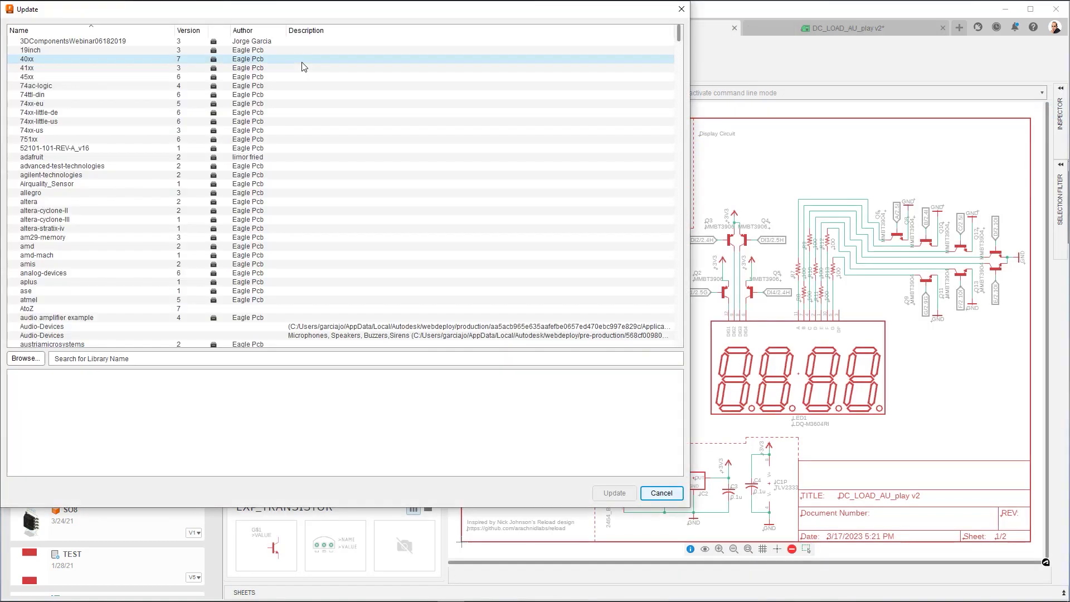
click(91, 360)
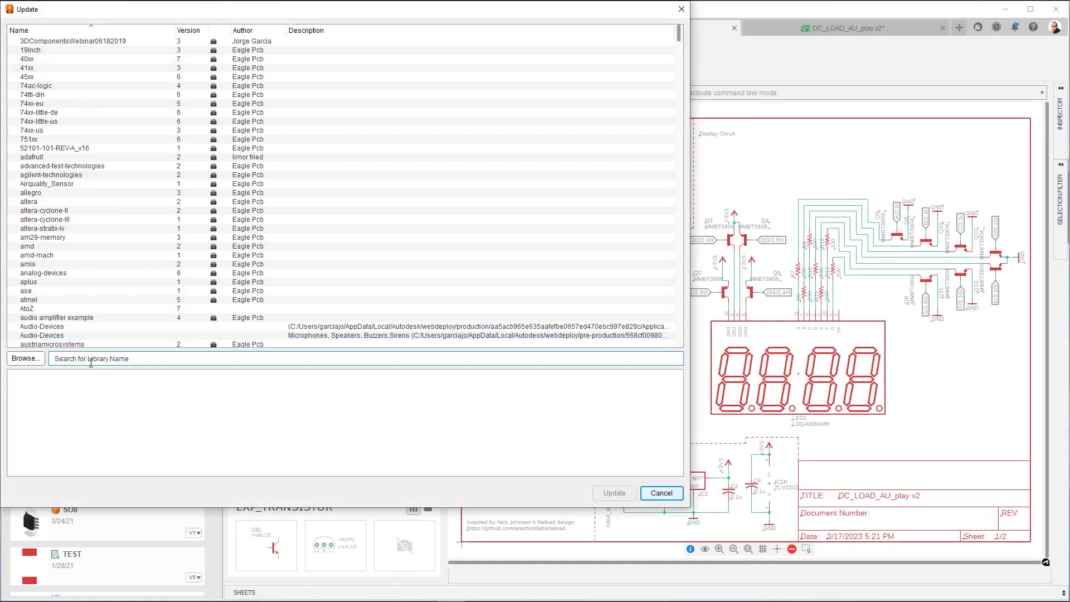
text(rcl)
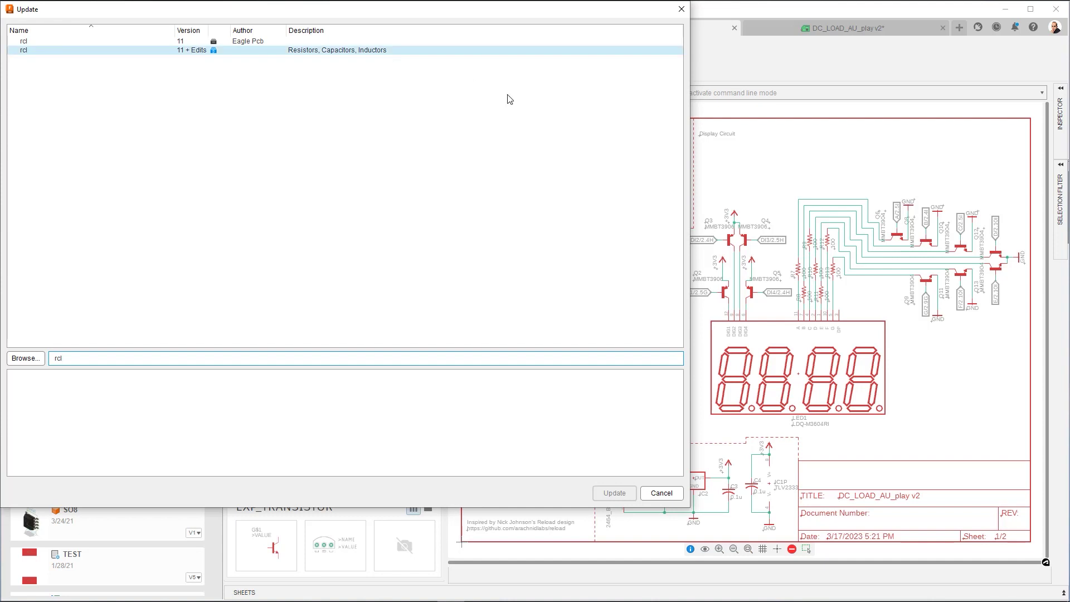
click(661, 493)
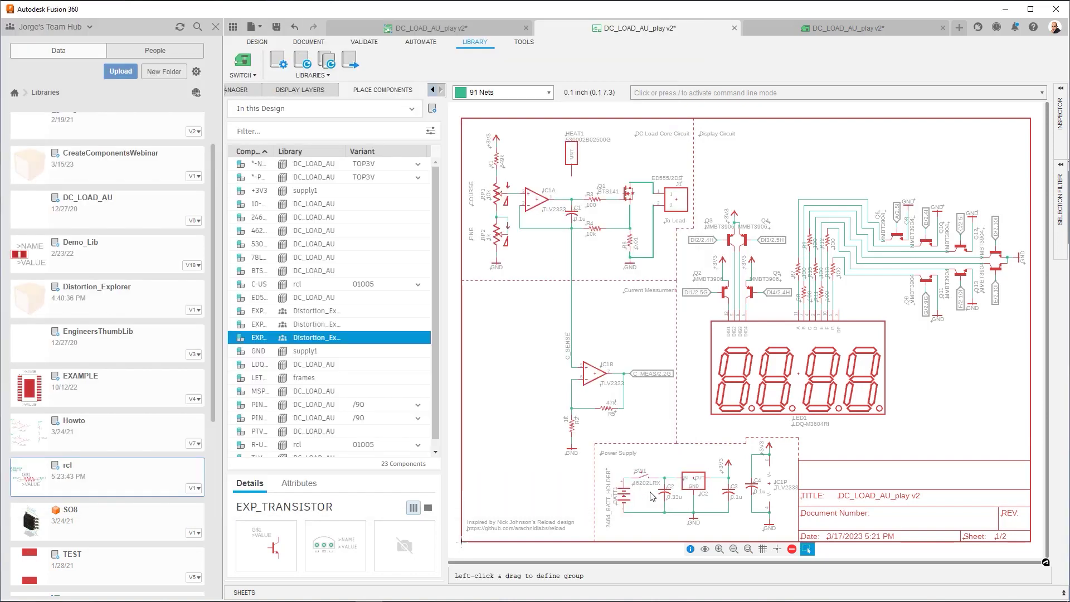
- Check the design's libraries for updates, then open the DC_LOAD_AU team library from the Data panel
click(326, 64)
click(143, 209)
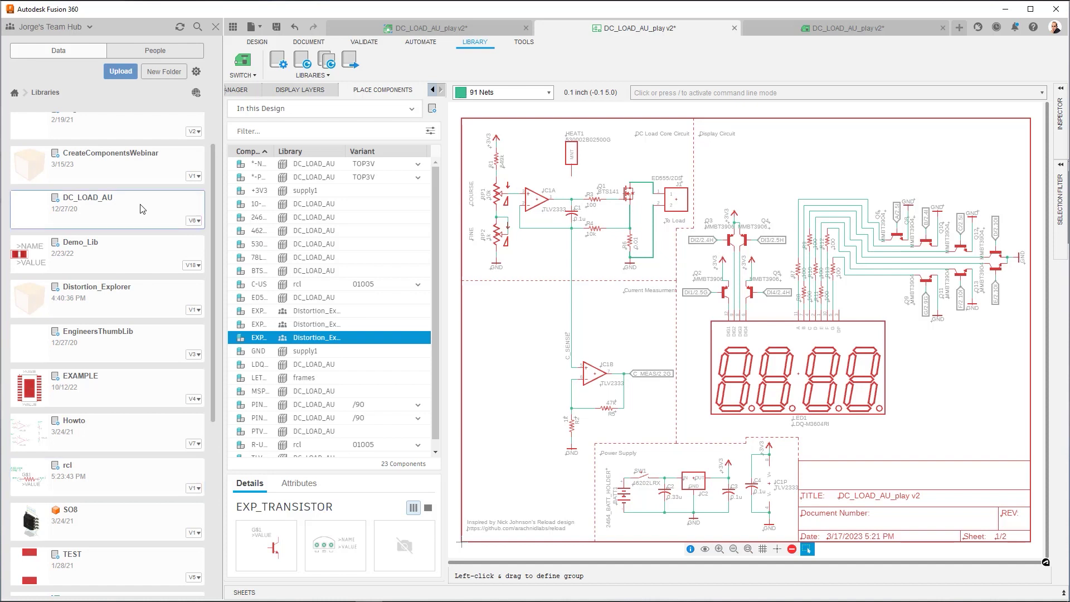
click(96, 487)
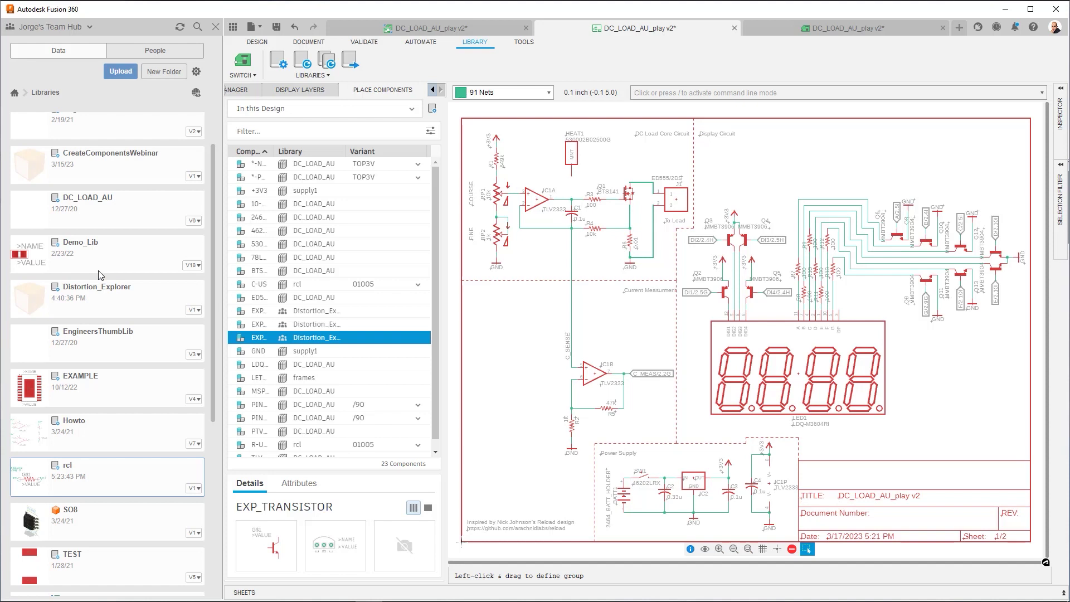
double_click(106, 216)
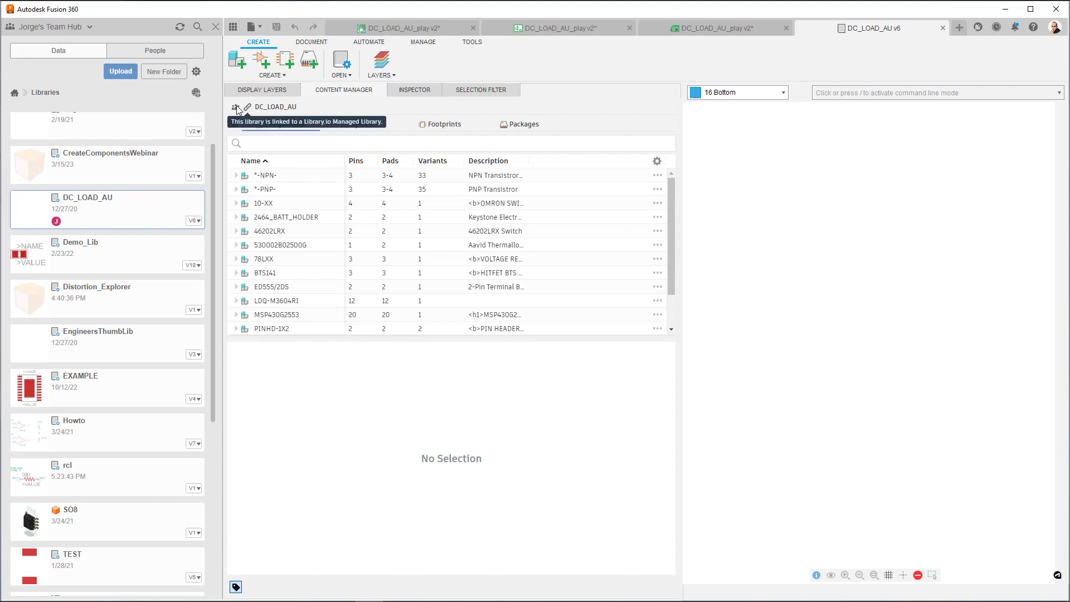
- View the DC_LOAD_AU v6 library's component list in its editor tab
mouse_move(247, 107)
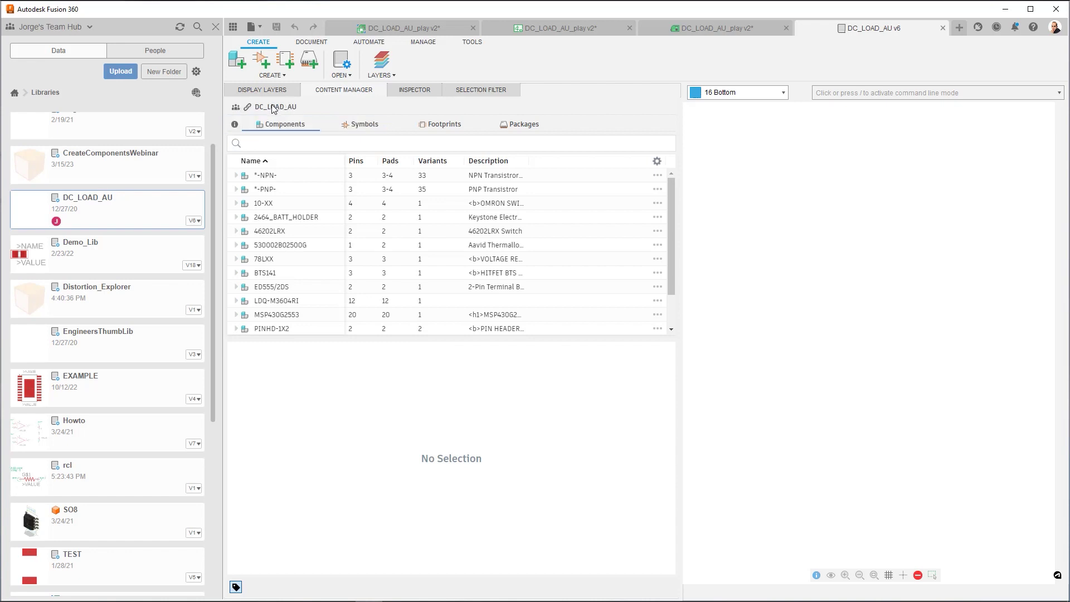
- Copy DC_LOAD_AU's Team URN from its details into the command line, then return to the schematic
click(235, 126)
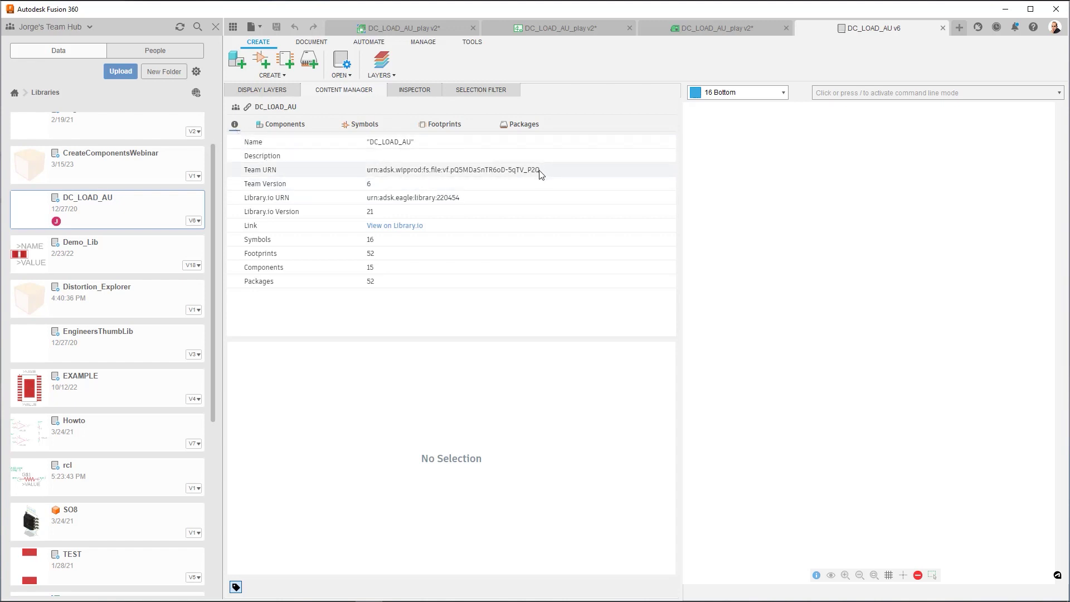
drag(540, 169, 367, 174)
key(ctrl+c)
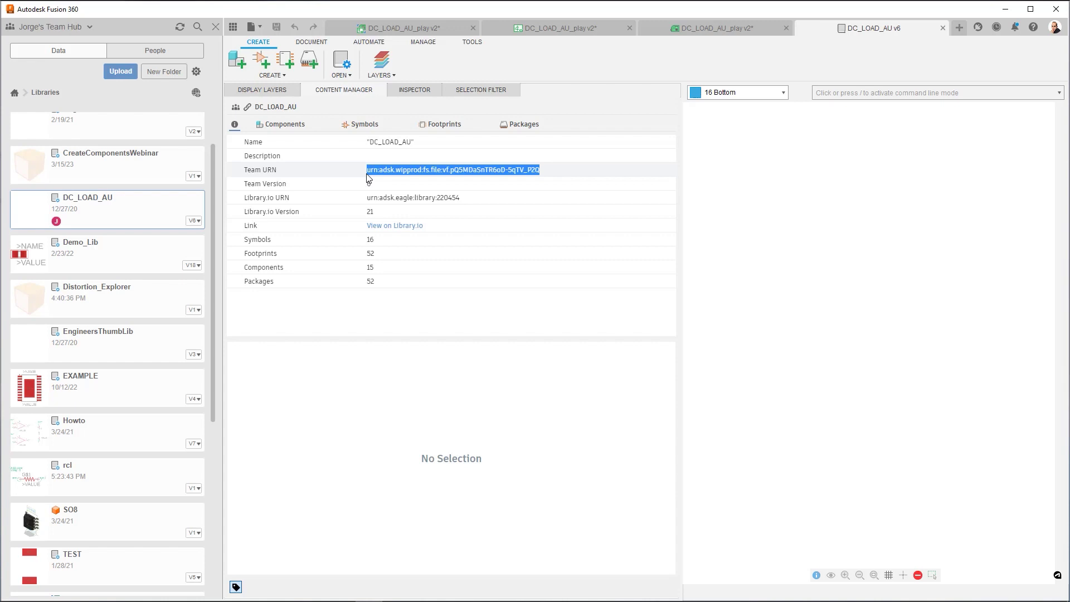
click(818, 93)
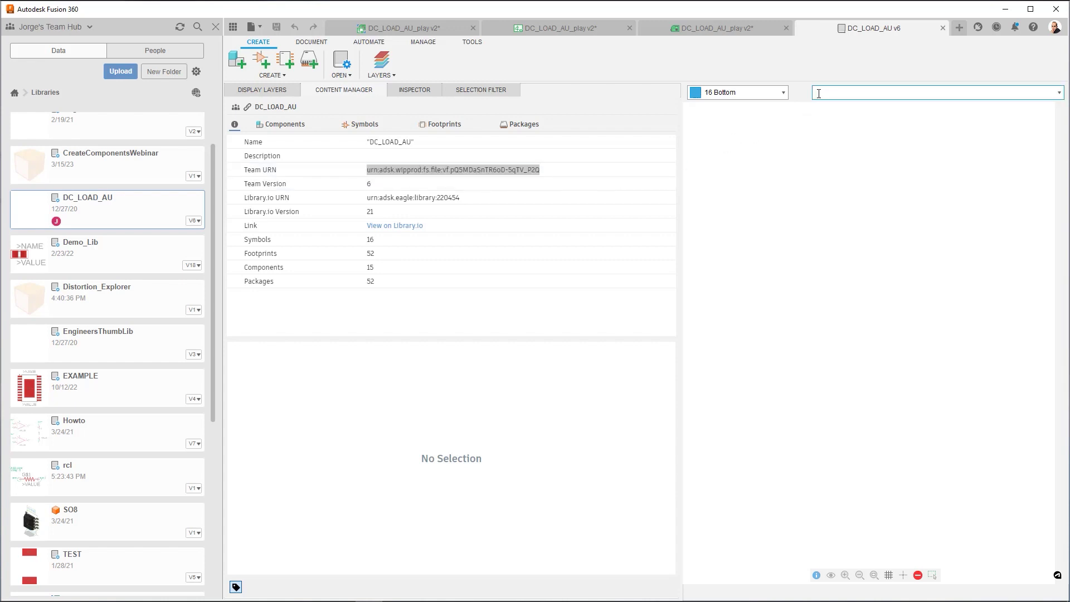
key(ctrl+v)
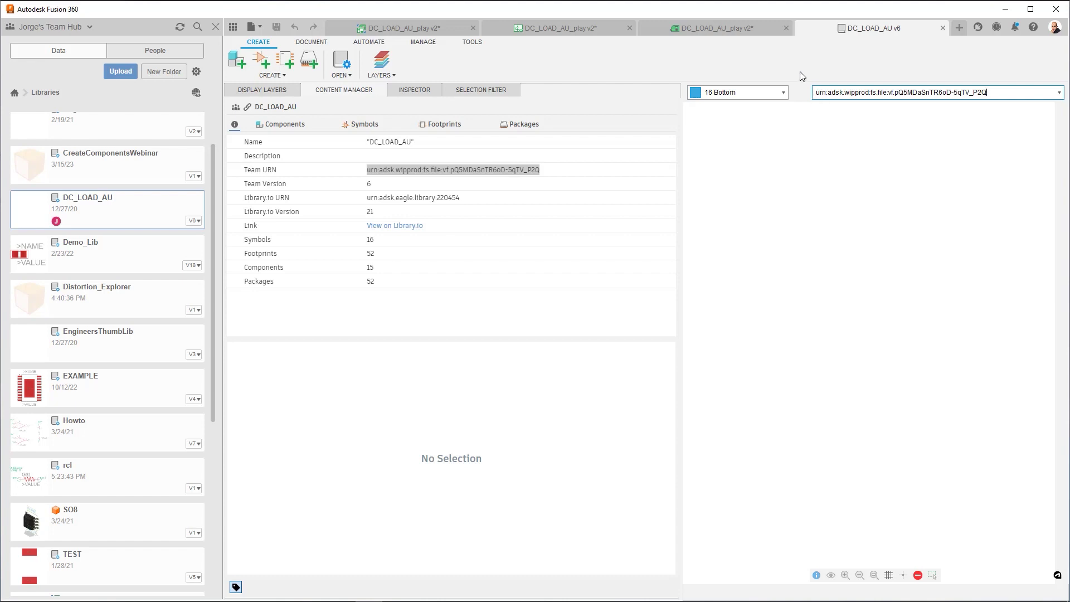
key(BackSpace)
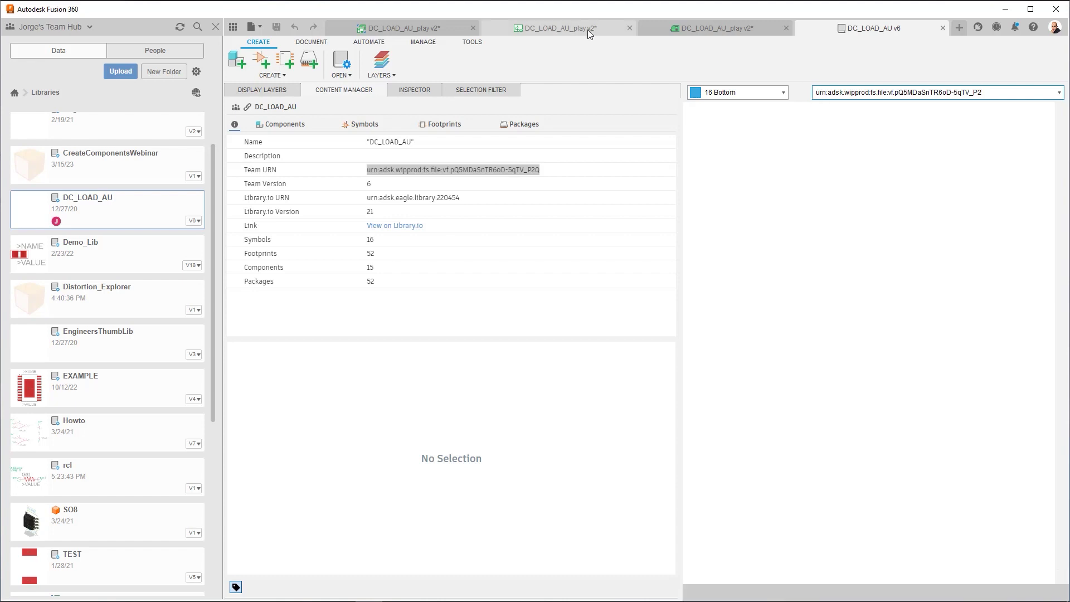
click(588, 29)
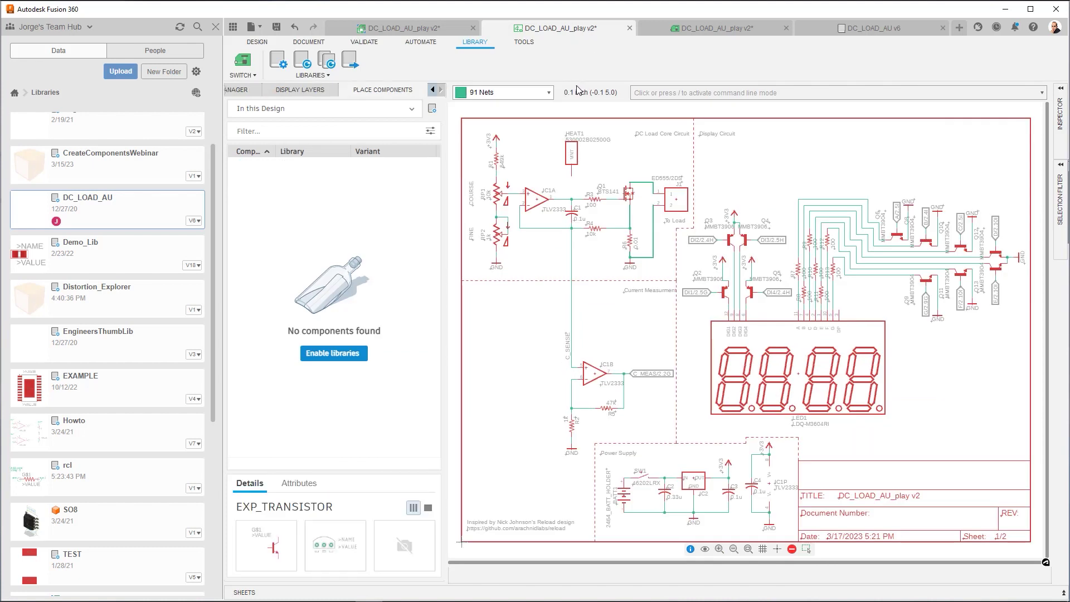
- Run 'UPDATE DC_LOAD_AU =' with the pasted Team URN in the schematic command line
key(g)
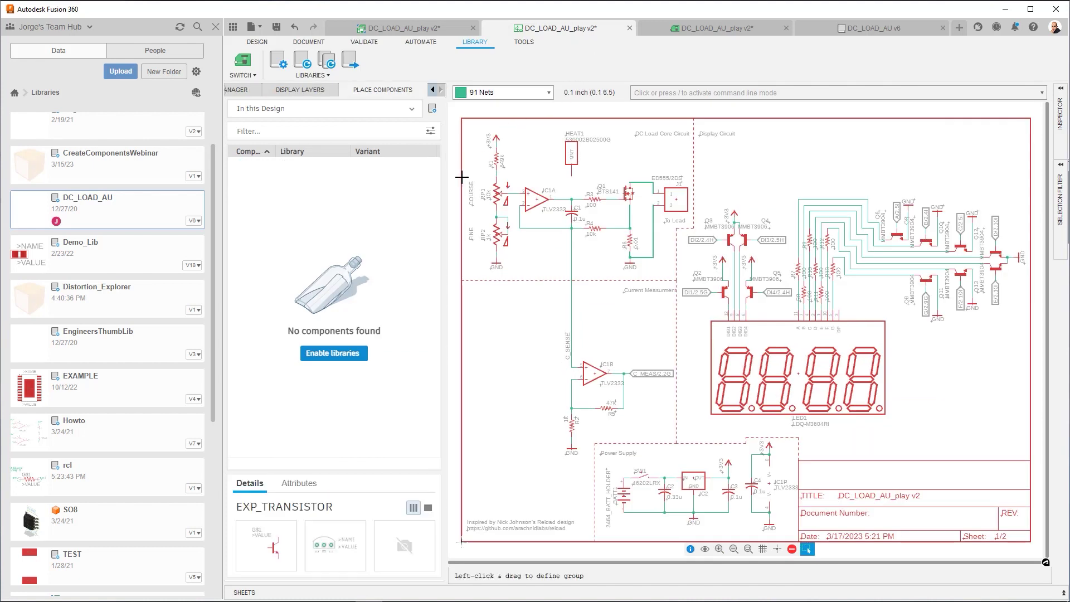
click(674, 94)
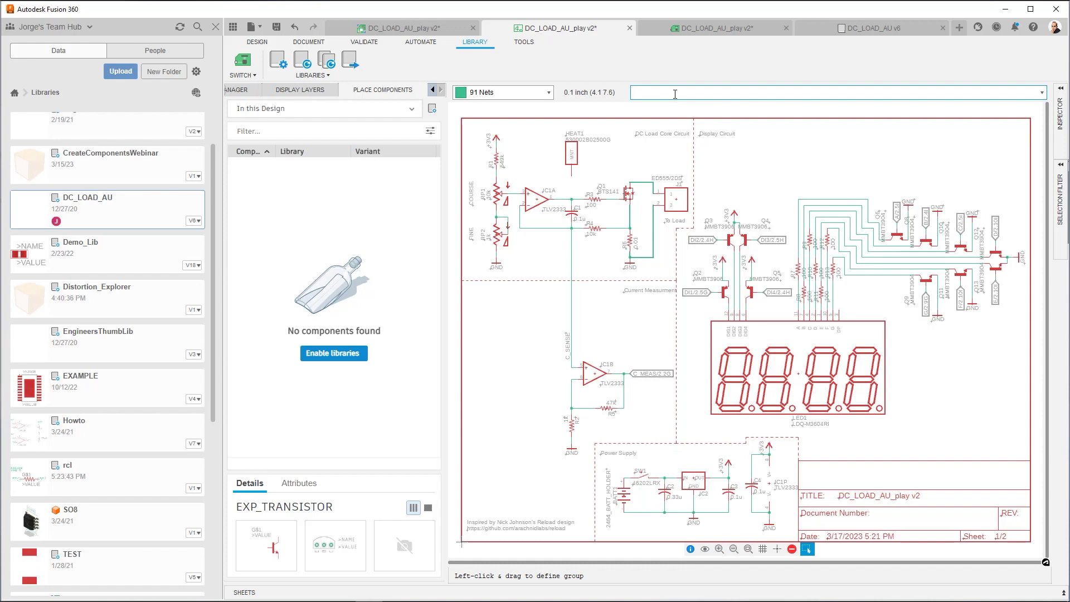
text(UPDATE)
text(DC_LOAD_AU =)
key(ctrl+v)
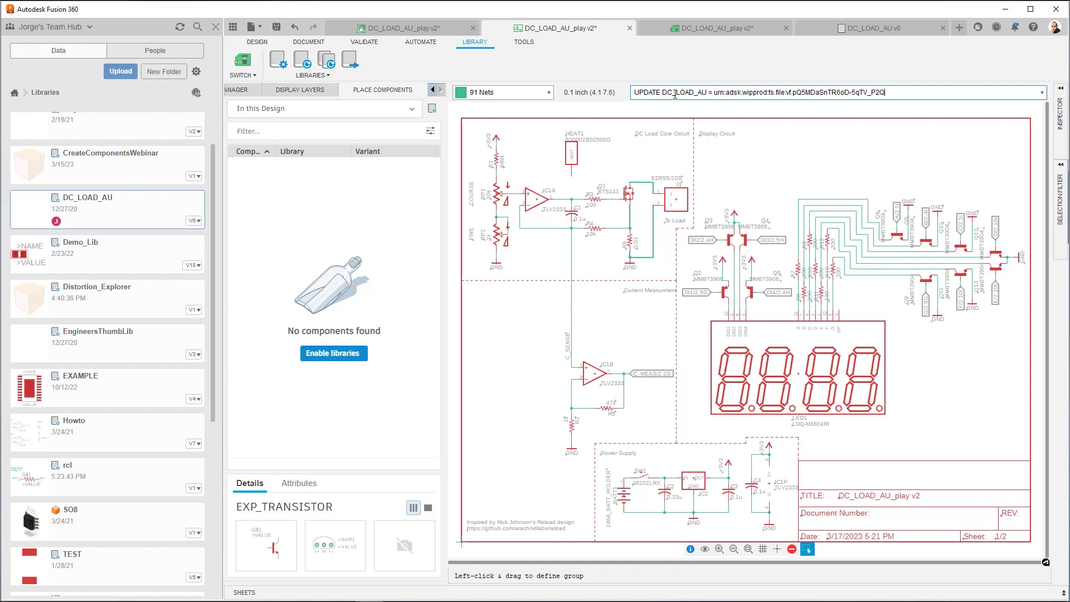
key(Return)
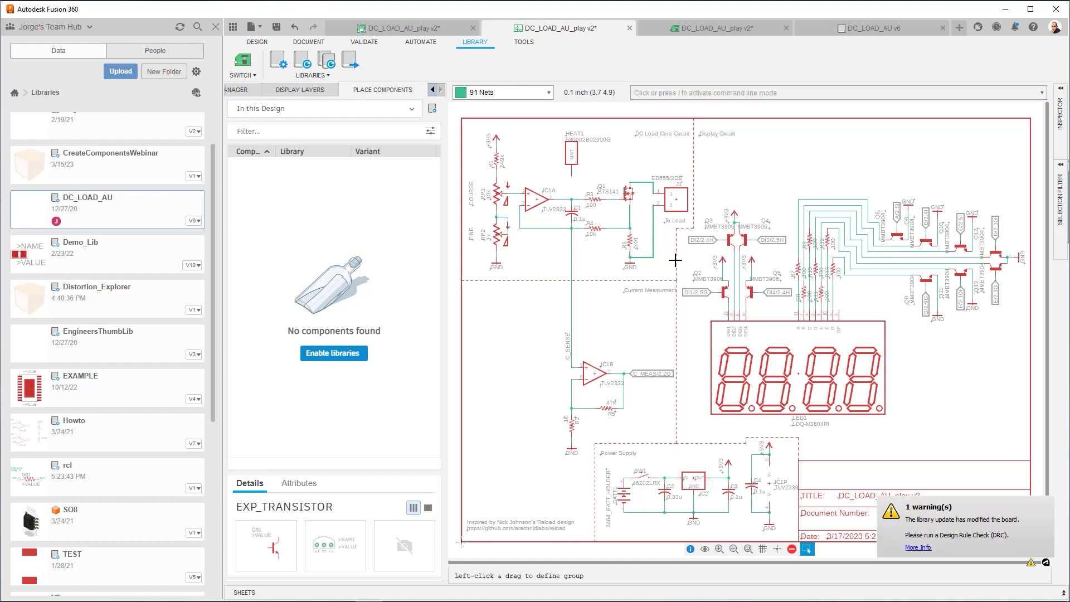
- Switch the component filter to All Libraries, then back to In this Design to check the DC_LOAD_AU parts
click(412, 108)
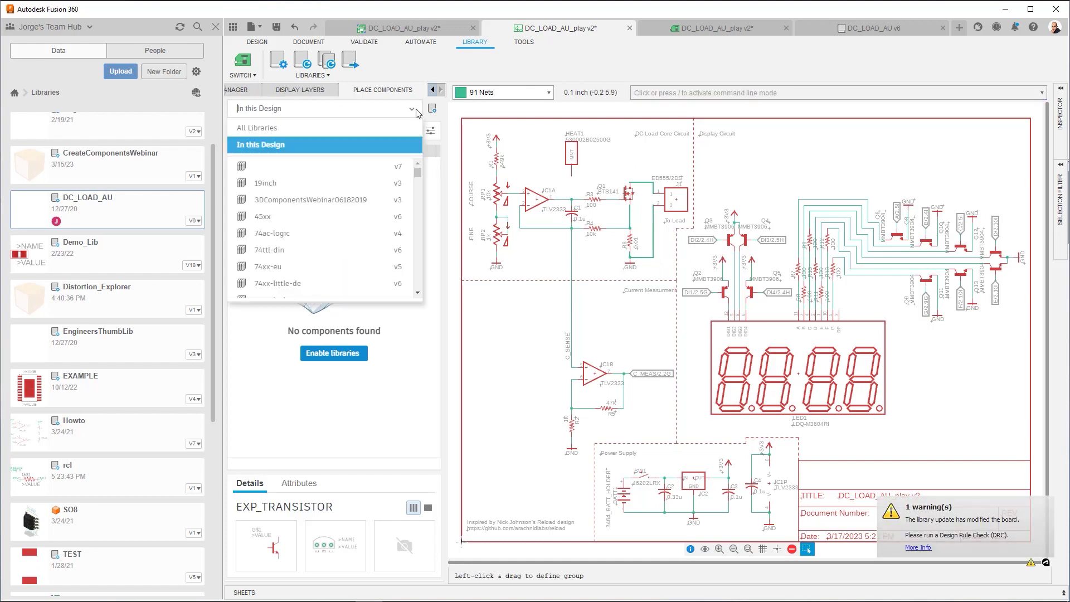
click(311, 128)
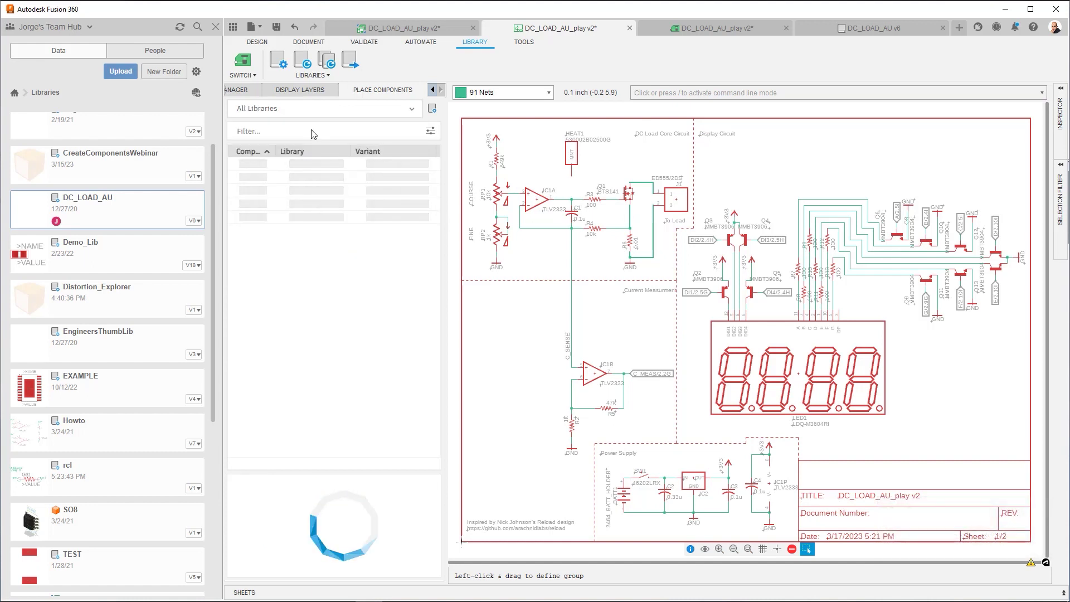
click(412, 110)
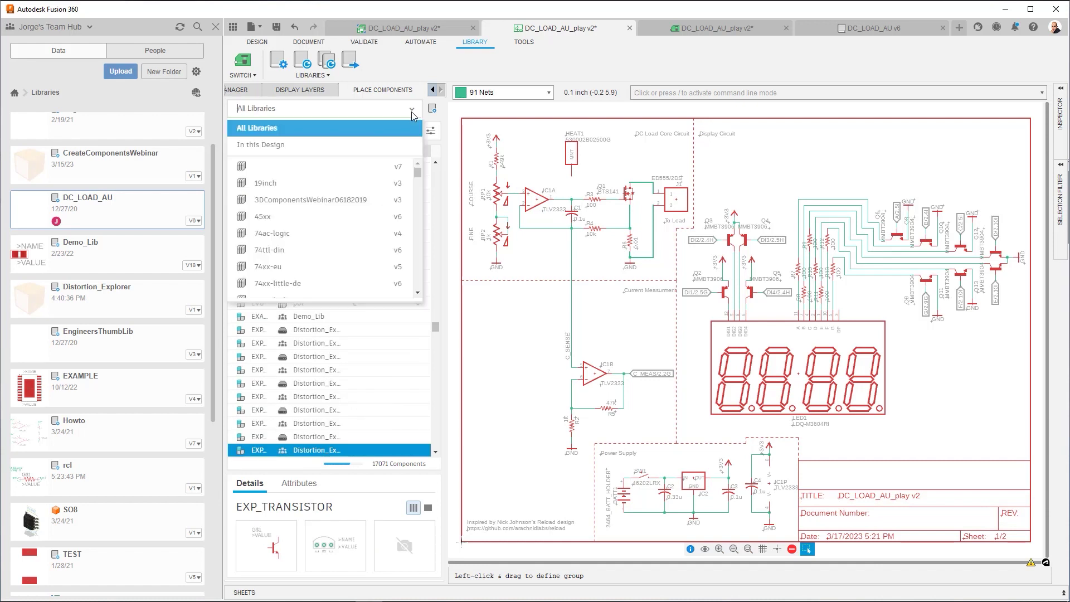
click(288, 146)
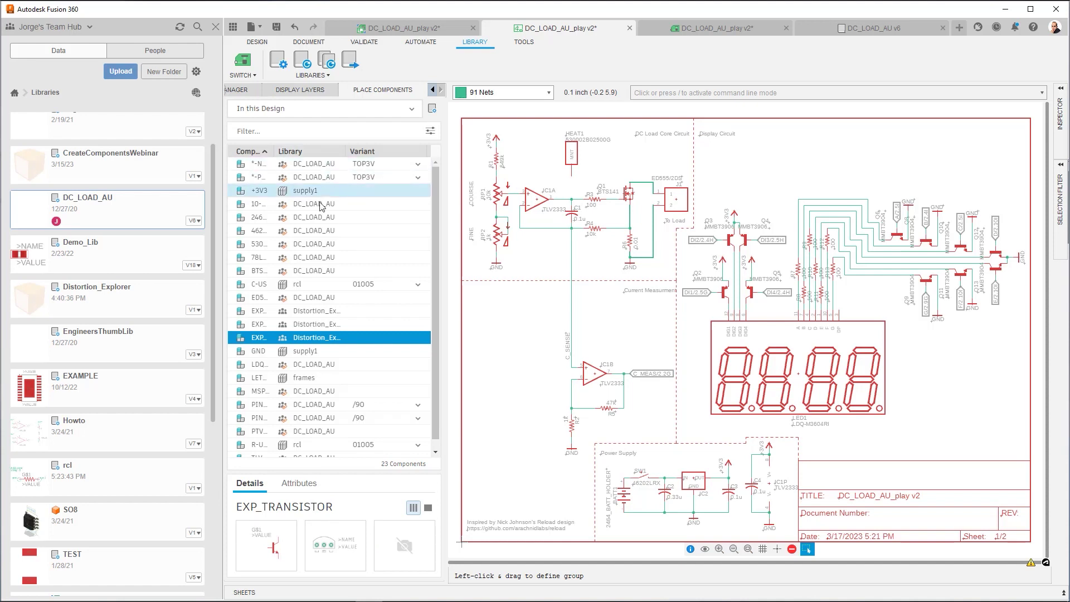
mouse_move(318, 263)
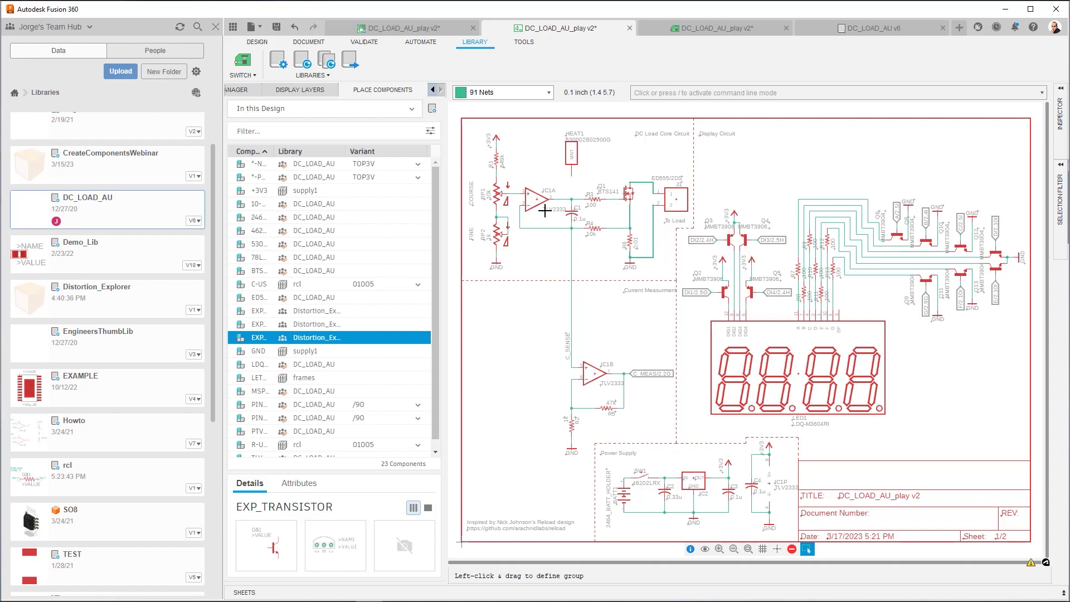
- Open the rcl team library and copy its Team URN
click(943, 27)
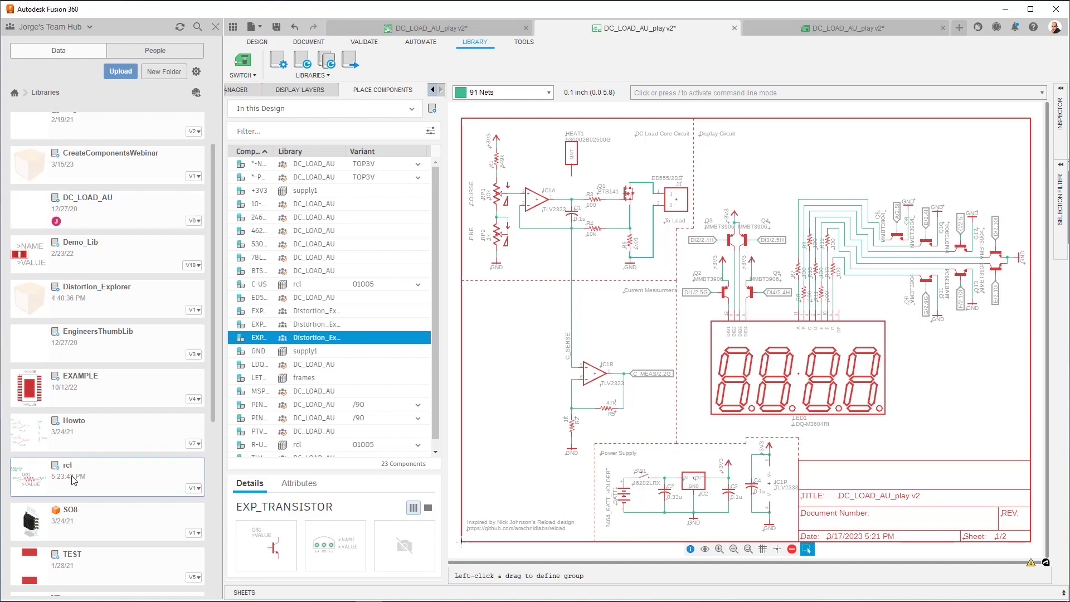
double_click(67, 476)
double_click(390, 170)
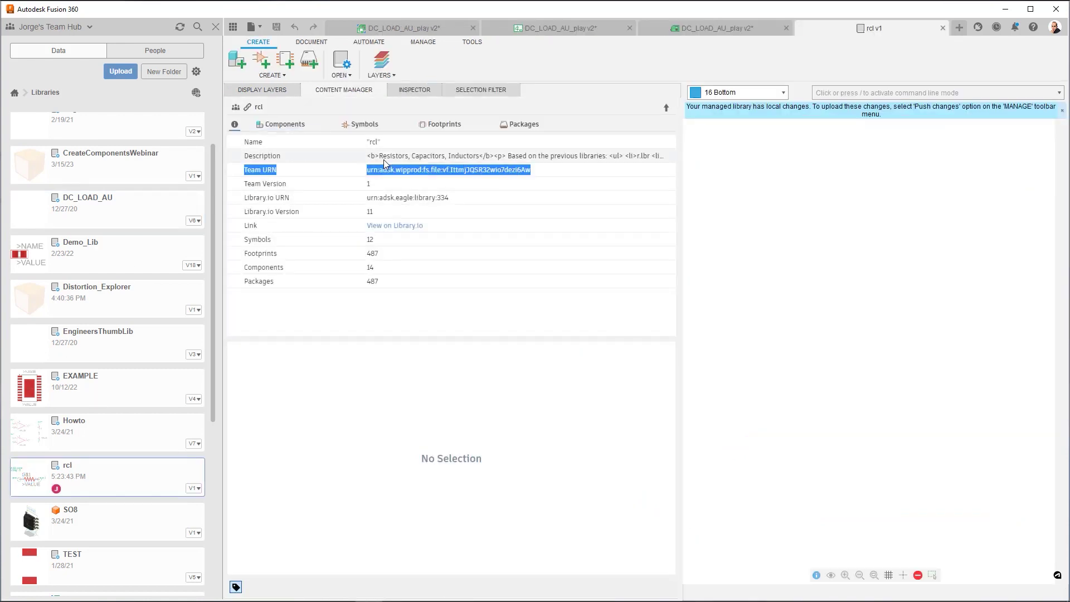
key(ctrl+c)
- In the DC_LOAD_AU_play v2 schematic, run UPDATE with the rcl Team URN
key(slash)
key(ctrl+v)
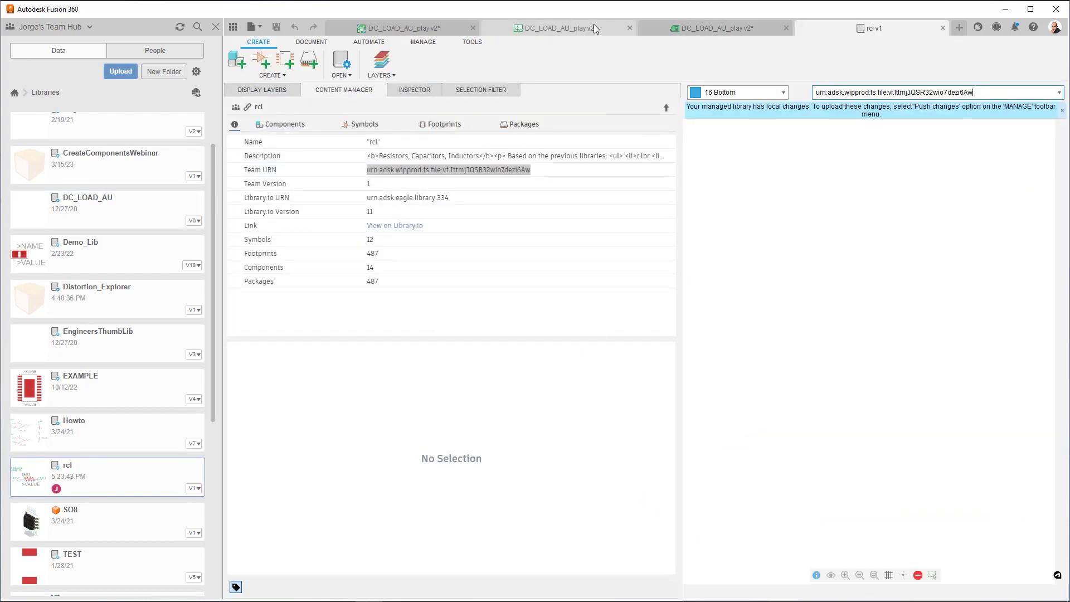
click(593, 24)
click(668, 89)
key(ctrl+v)
key(Return)
text(UPDATE)
key(ctrl+v)
key(Return)
- Reset the component filter to In this Design and bring up the Library Manager
click(390, 108)
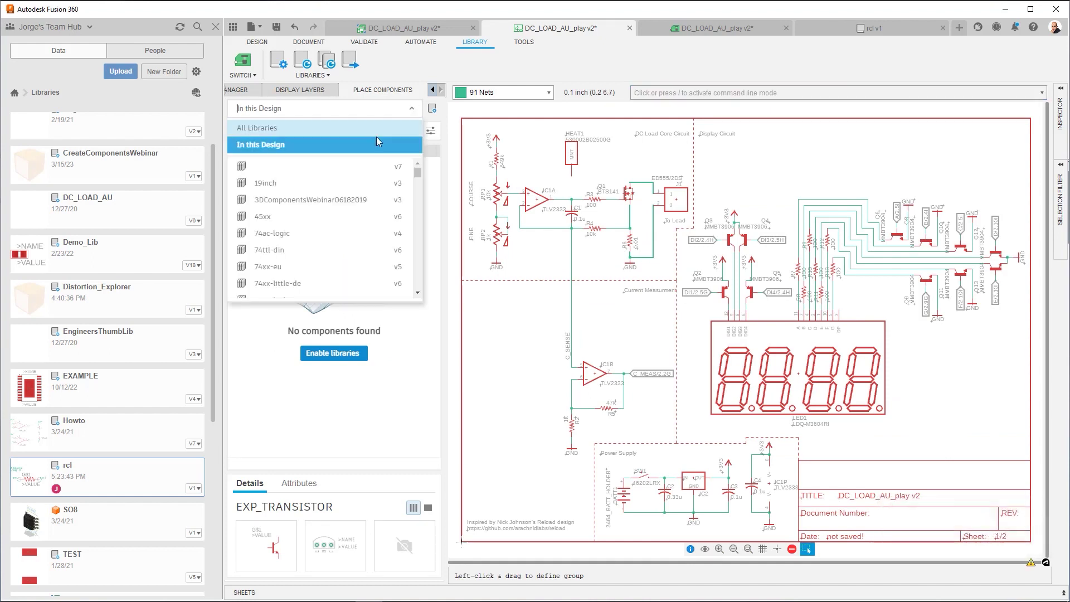
click(376, 138)
scroll(437, 242, down, 1)
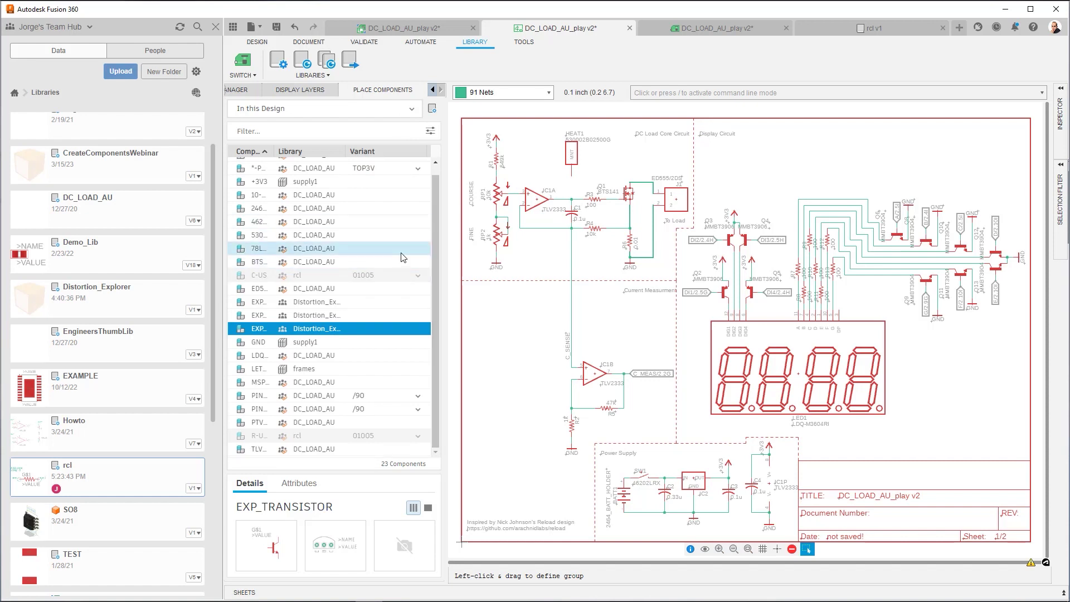
click(282, 63)
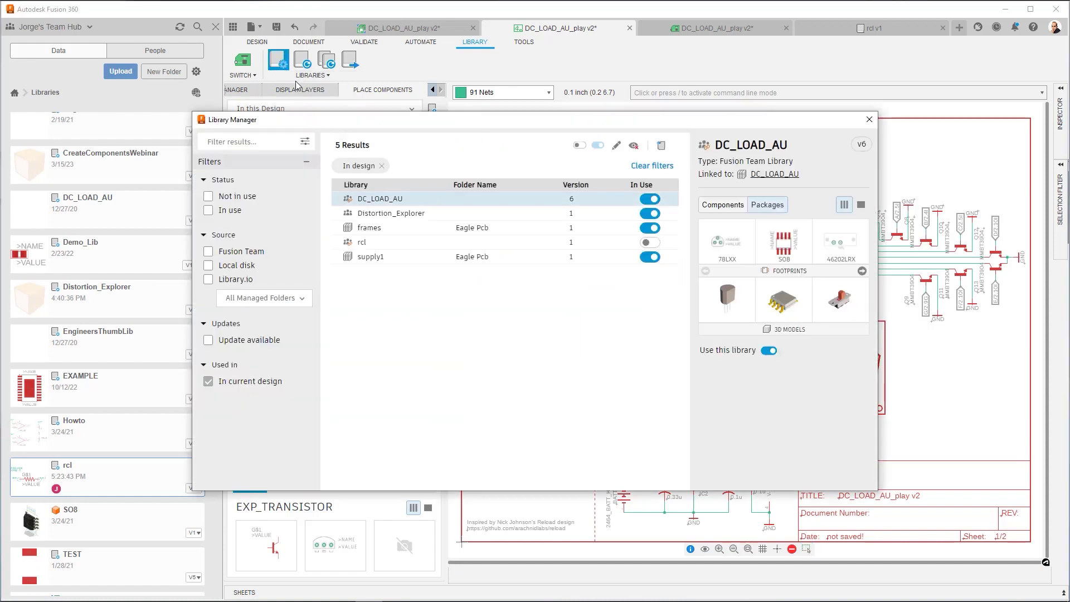
- Turn on In Use for the rcl library in the Library Manager
click(649, 243)
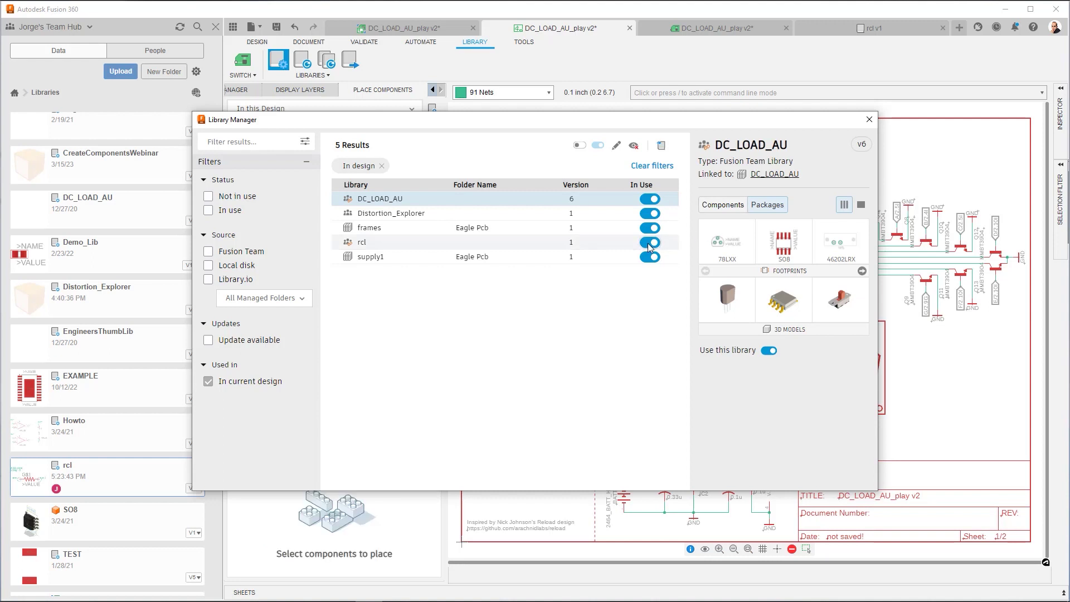